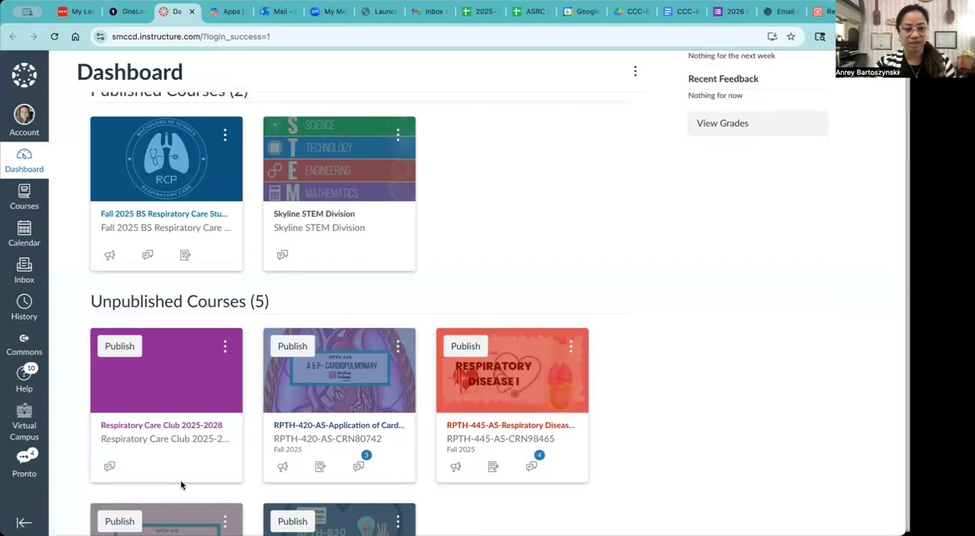
# Open the Respiratory Care Club 2025-2028 course and start importing existing content with the Copy a Canvas Course content type.
pyautogui.click(169, 429)
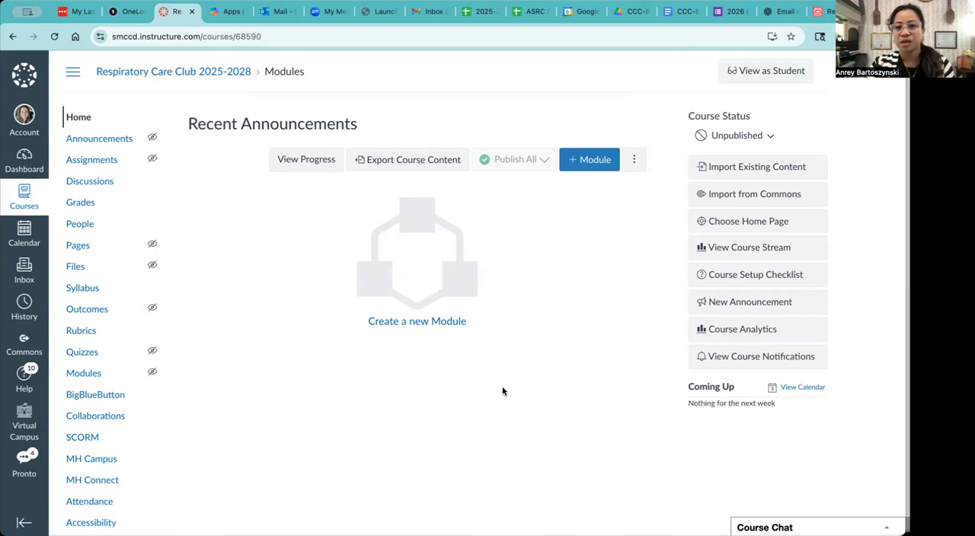
pyautogui.click(732, 169)
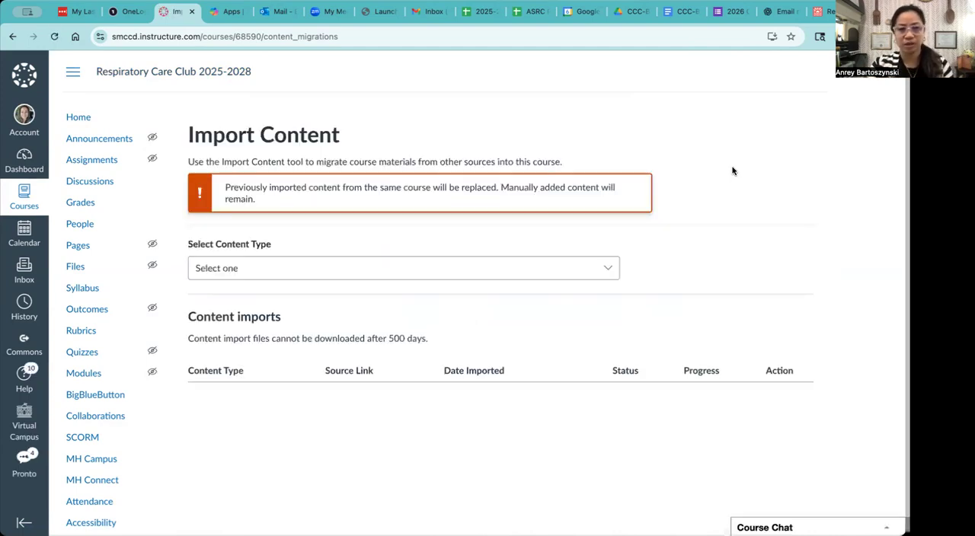
pyautogui.click(439, 272)
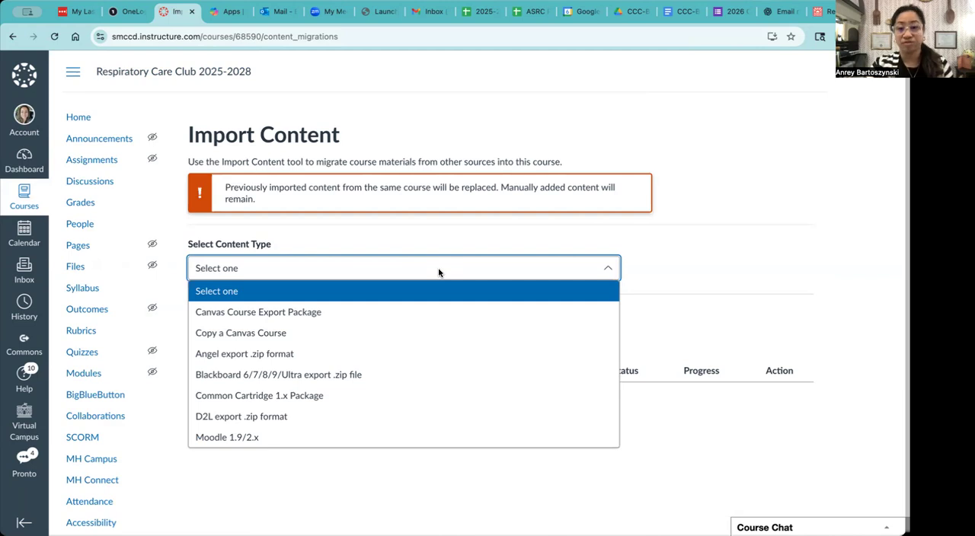
pyautogui.click(284, 333)
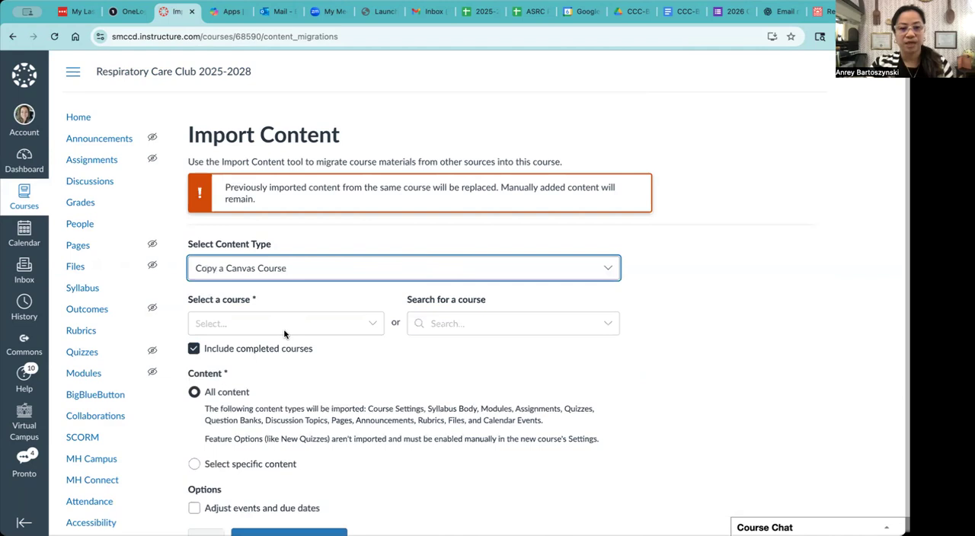
# Choose Skyline Respiratory Care Club under the default term as the source course to copy from.
pyautogui.scroll(-1, 284, 333)
pyautogui.click(339, 287)
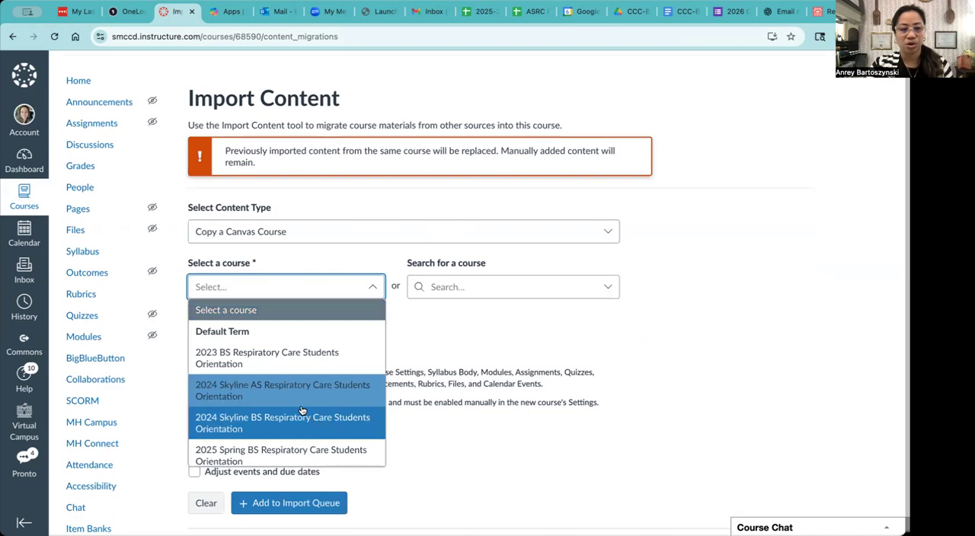
pyautogui.scroll(-10, 301, 410)
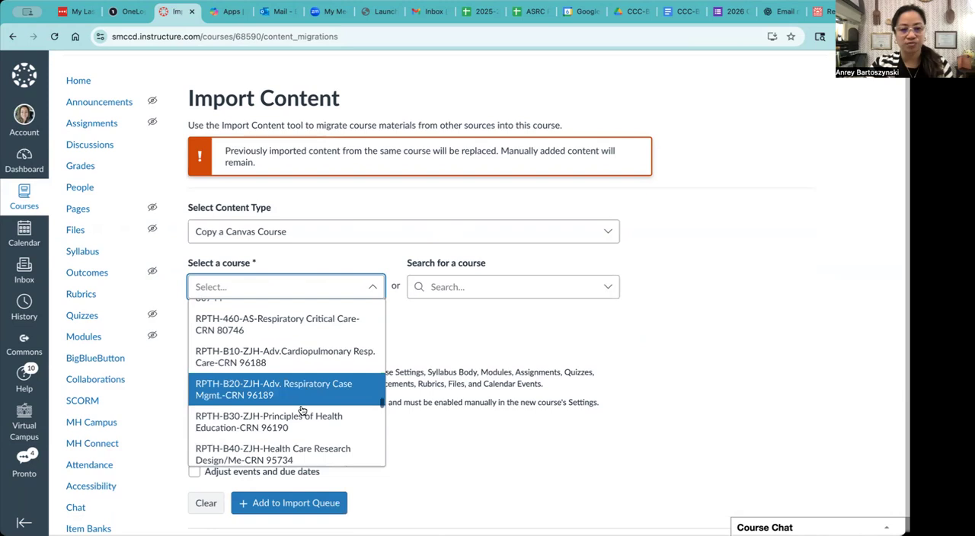
pyautogui.scroll(5, 302, 410)
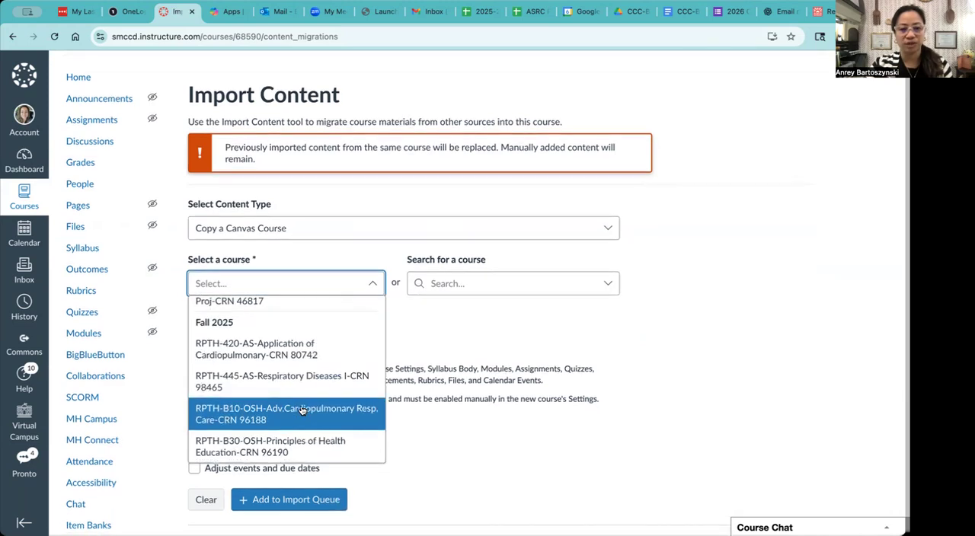
pyautogui.scroll(3, 301, 410)
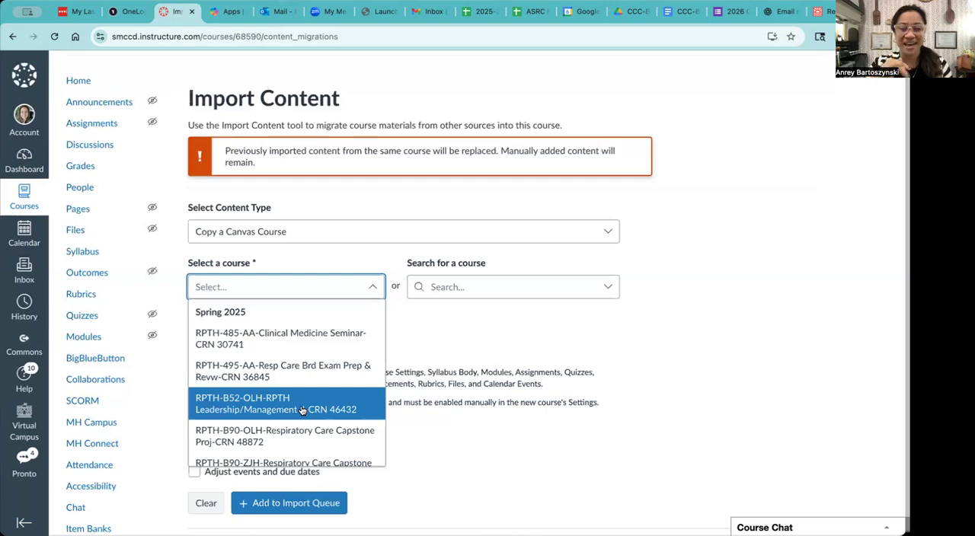
pyautogui.scroll(1, 301, 411)
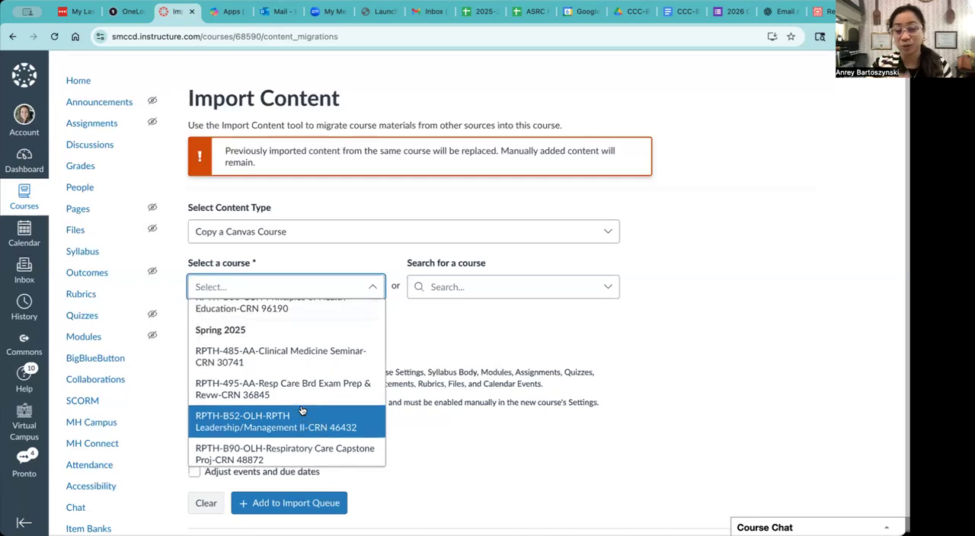
pyautogui.scroll(3, 302, 411)
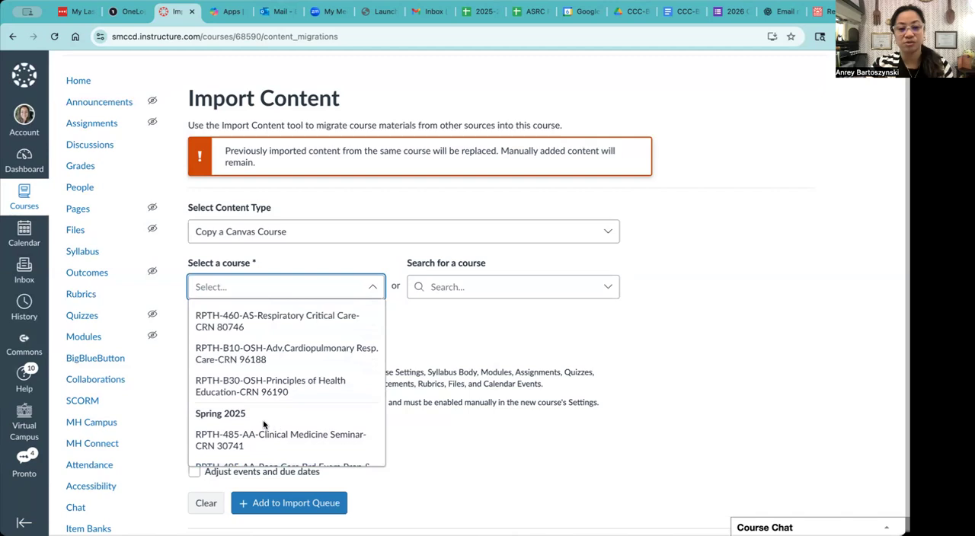
pyautogui.scroll(3, 268, 403)
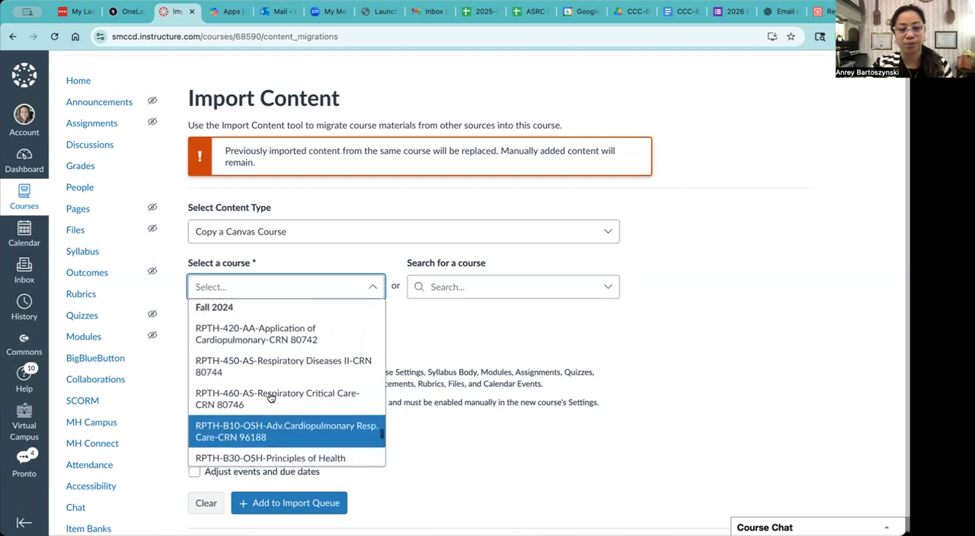
pyautogui.scroll(1, 270, 397)
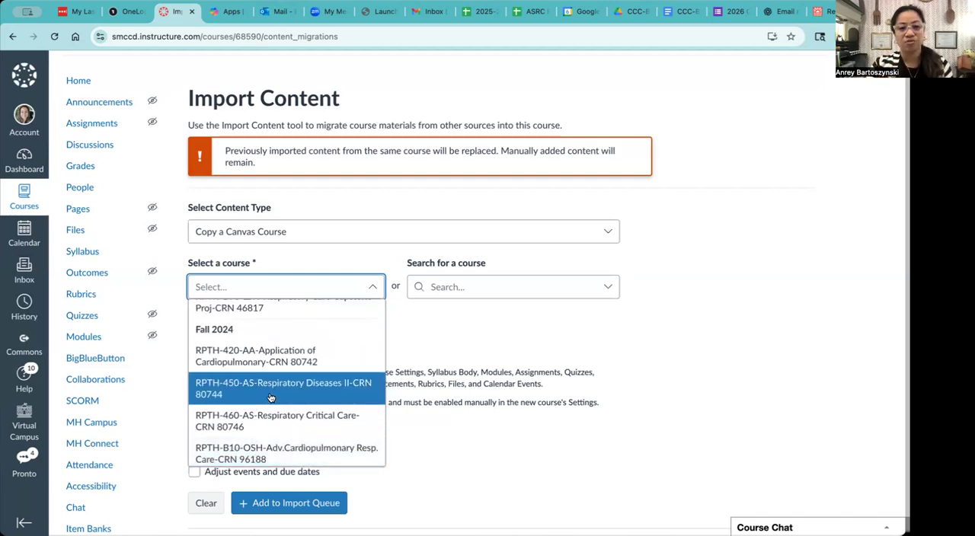
pyautogui.scroll(10, 271, 398)
pyautogui.scroll(8, 271, 398)
pyautogui.scroll(8, 270, 398)
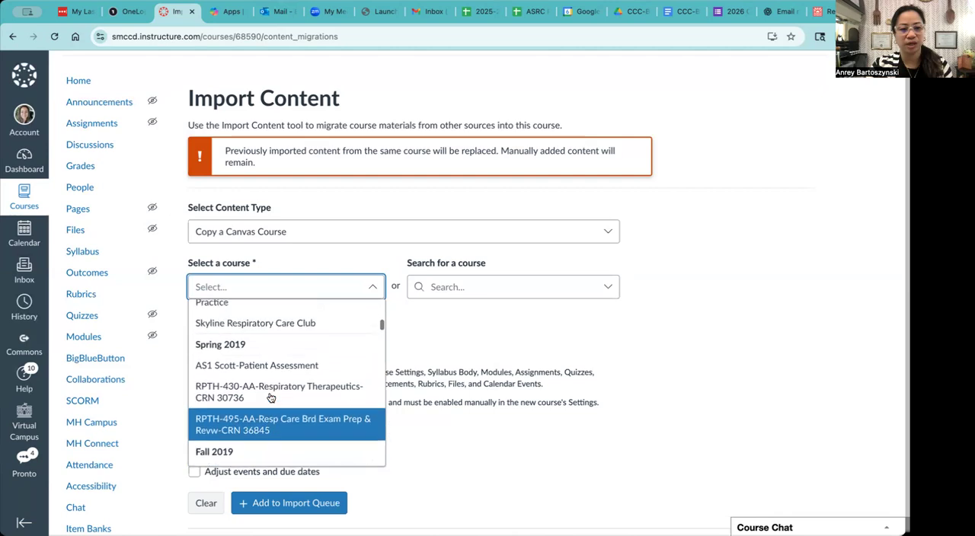
pyautogui.scroll(3, 270, 398)
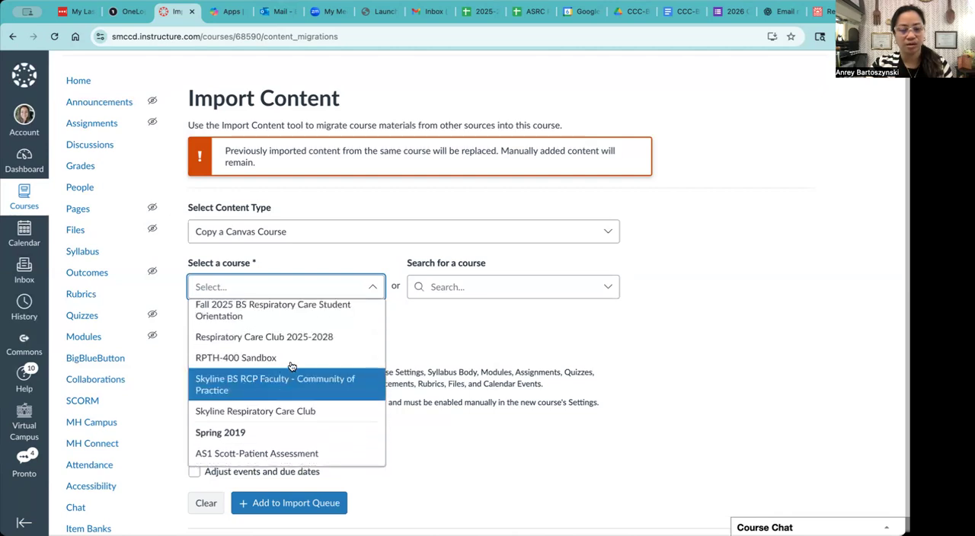
pyautogui.scroll(2, 291, 367)
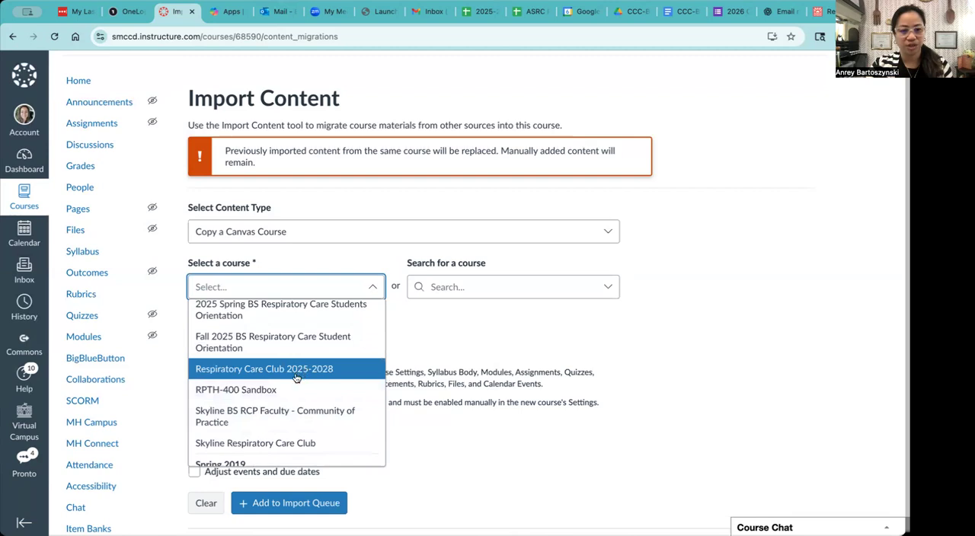
pyautogui.scroll(-1, 284, 434)
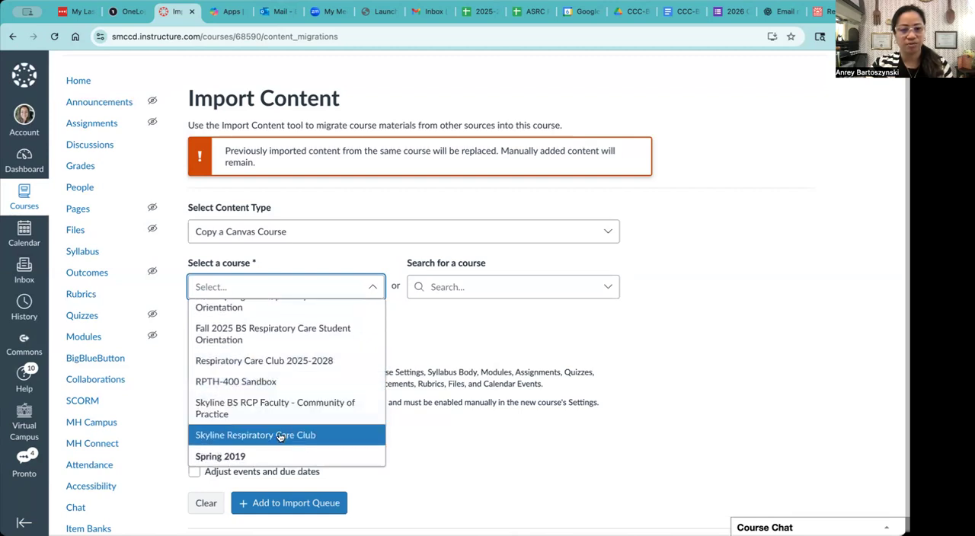
pyautogui.click(280, 436)
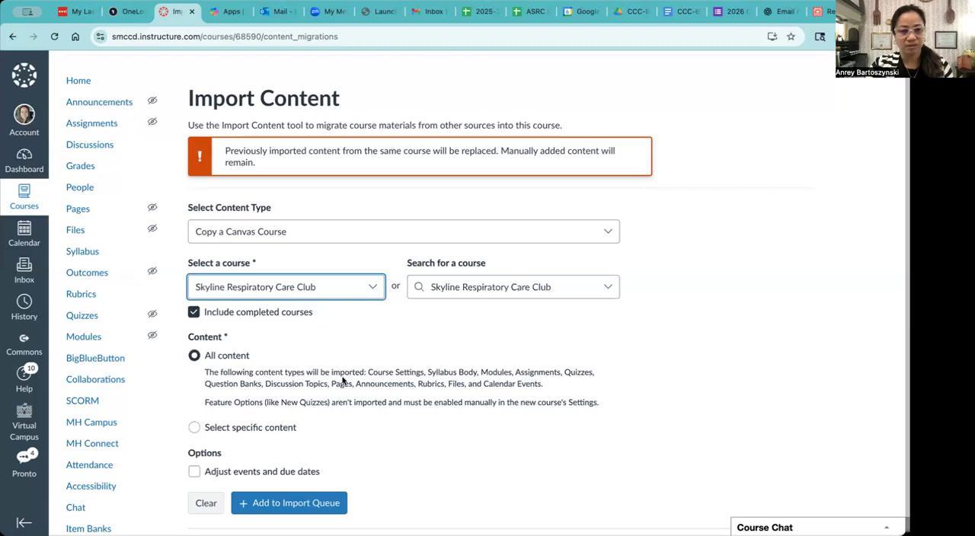
# Turn on adjusting events and due dates for the import and review the date adjustment settings.
pyautogui.scroll(-1, 343, 381)
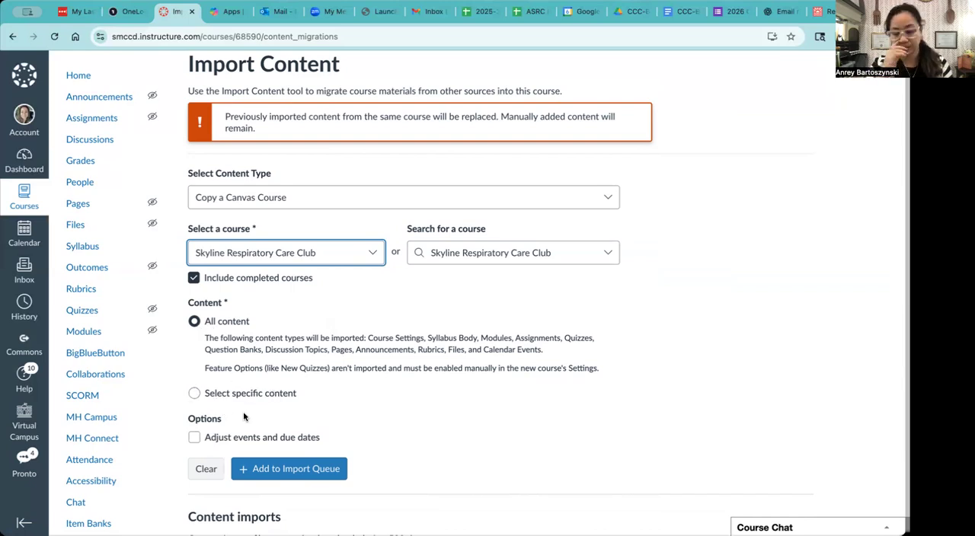
pyautogui.click(196, 437)
pyautogui.scroll(-1, 259, 434)
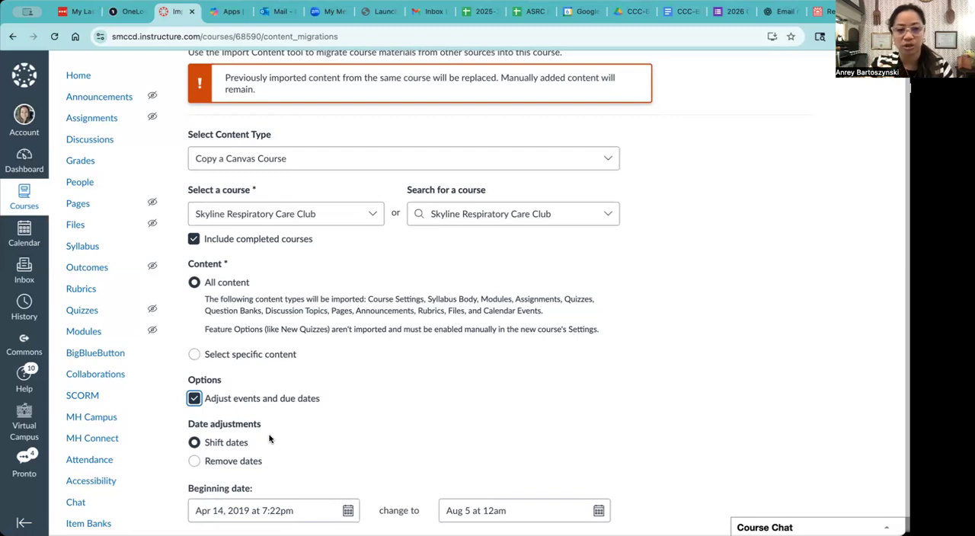
pyautogui.scroll(-2, 269, 439)
pyautogui.scroll(-1, 269, 434)
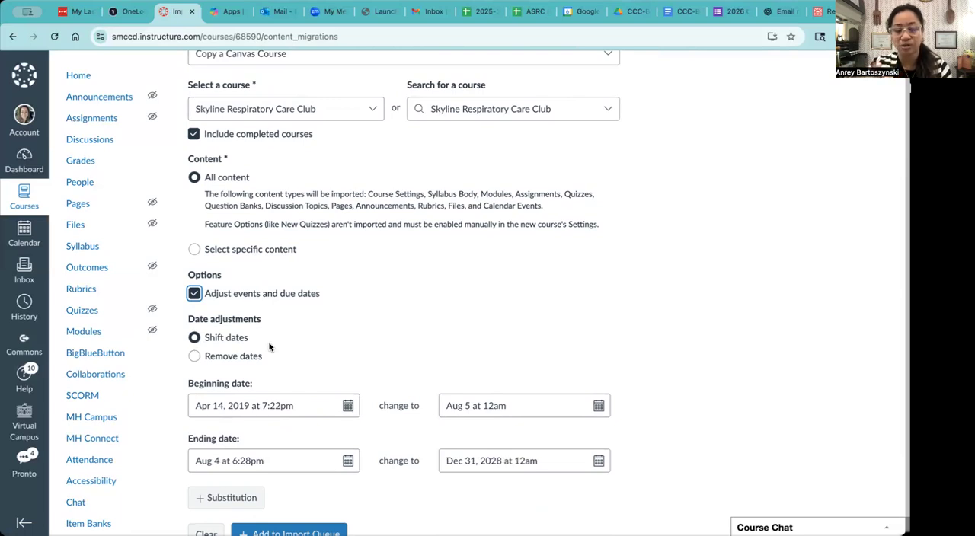
pyautogui.scroll(-1, 290, 343)
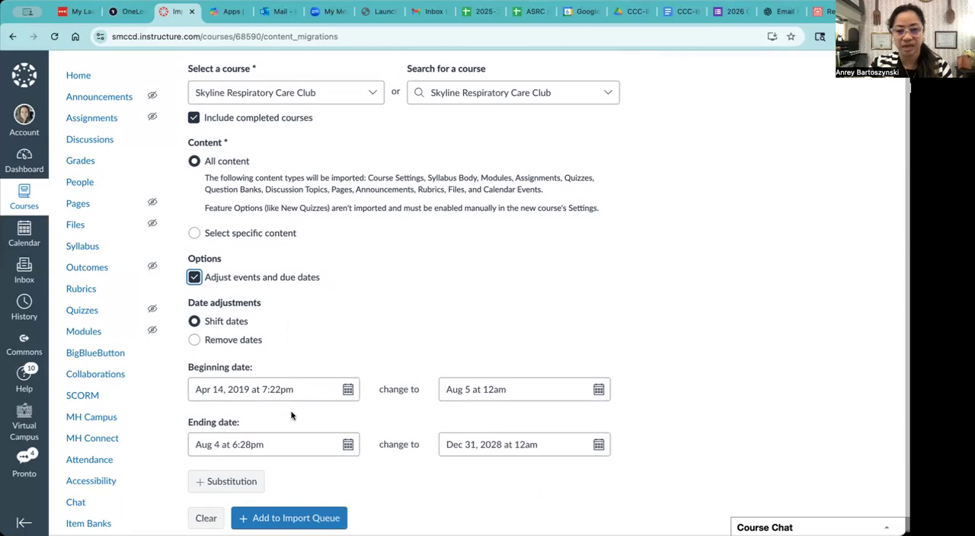
pyautogui.scroll(-4, 294, 416)
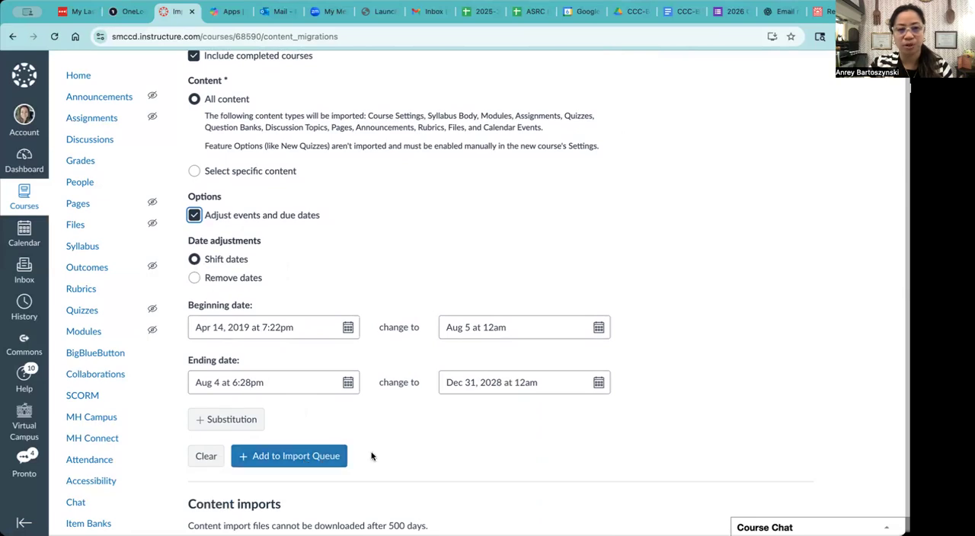
pyautogui.scroll(-2, 372, 455)
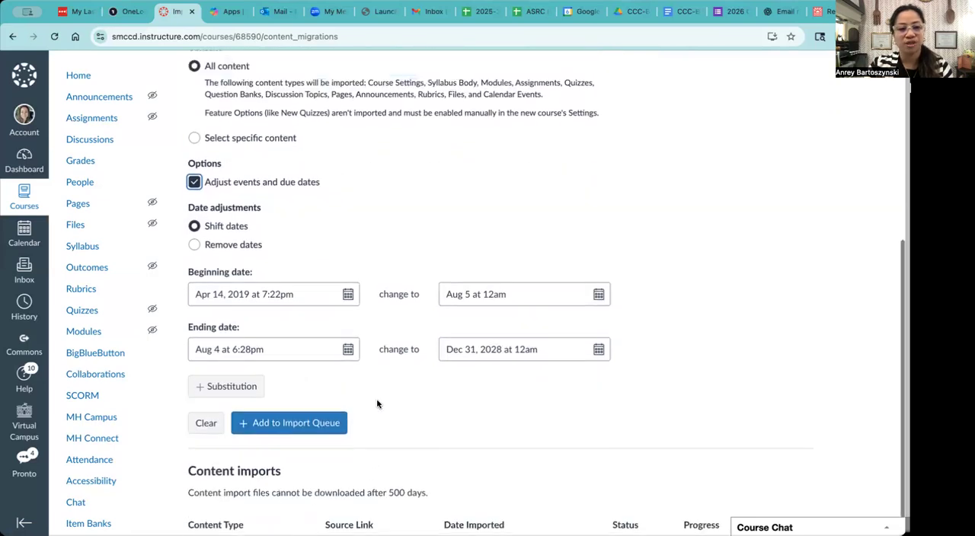
pyautogui.scroll(4, 370, 388)
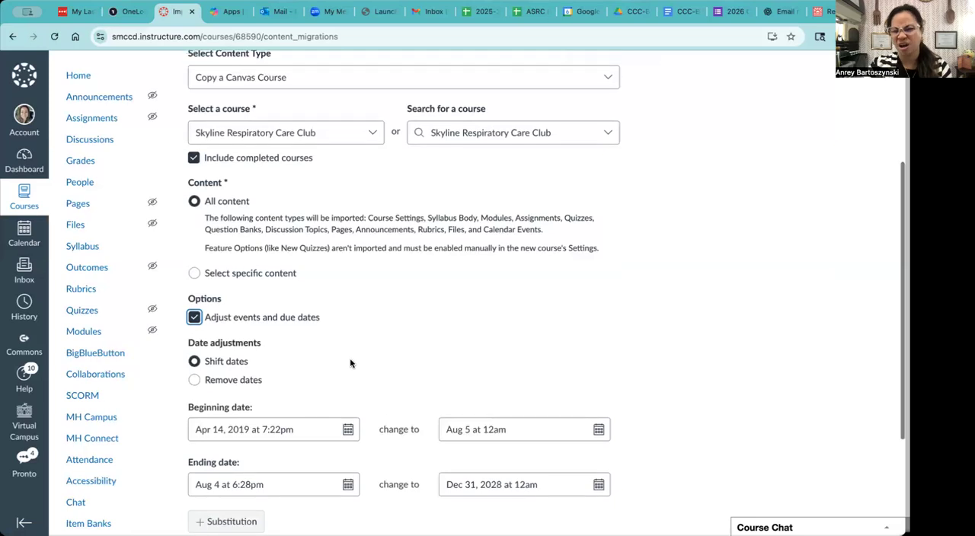
# Limit the import to specific content and add it to the import queue.
pyautogui.click(195, 275)
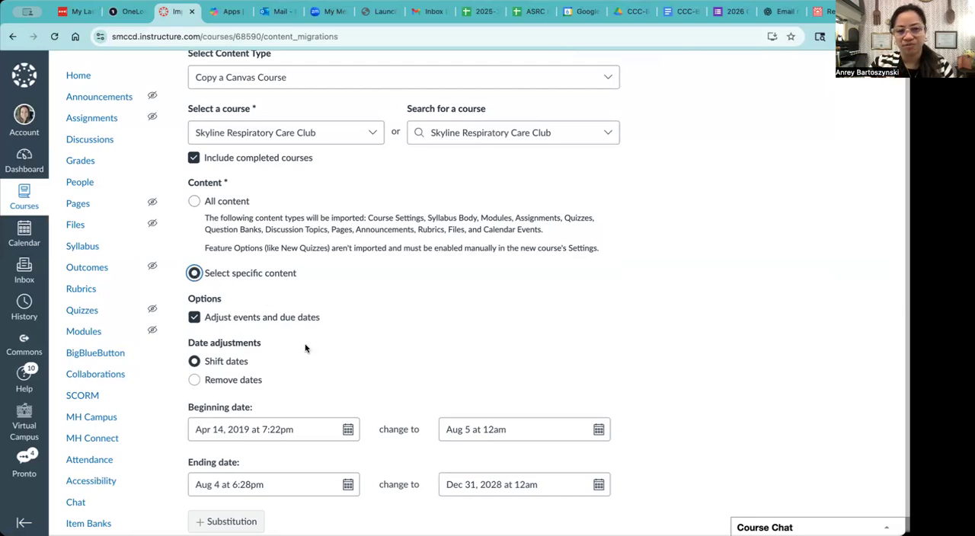
pyautogui.scroll(-1, 308, 351)
pyautogui.scroll(-2, 308, 351)
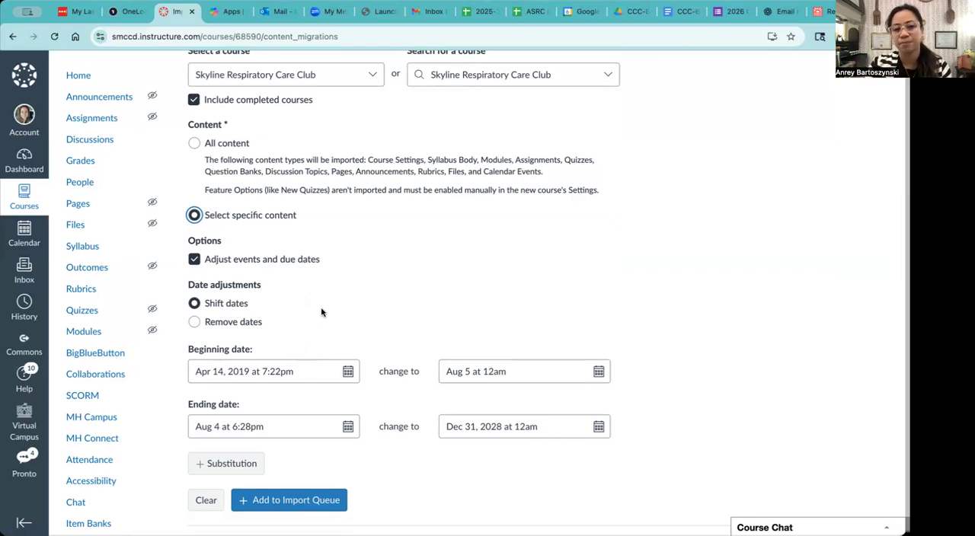
pyautogui.scroll(-3, 321, 312)
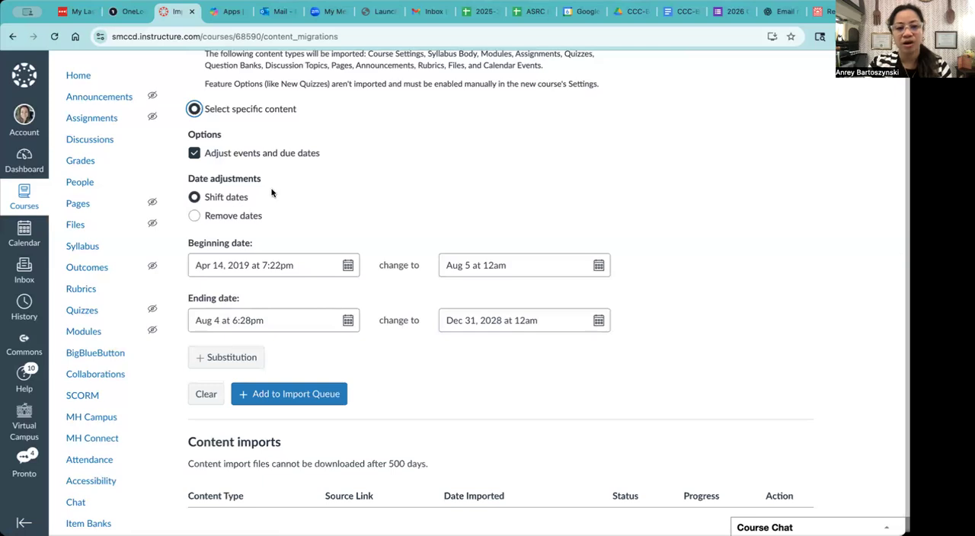
pyautogui.click(296, 393)
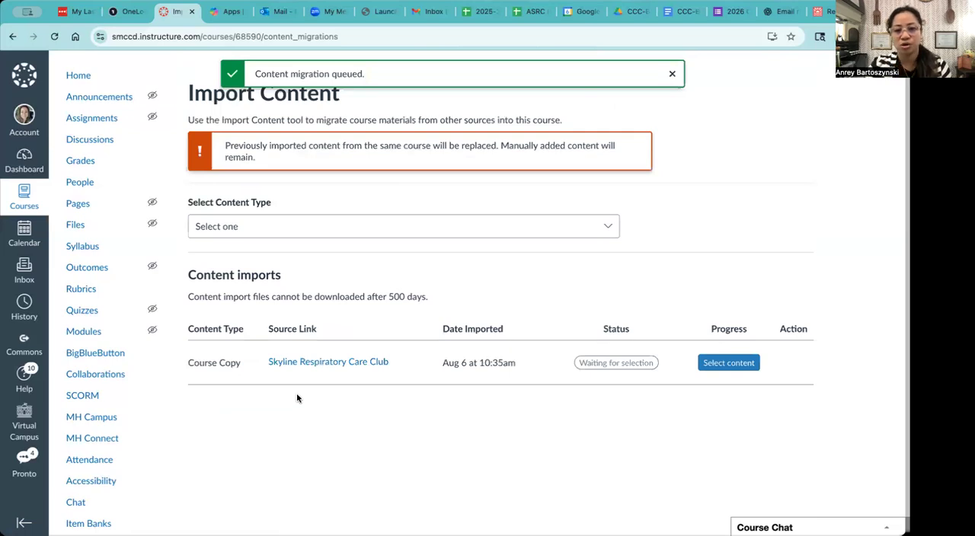
# Open the content selection for the queued Skyline Respiratory Care Club import and include all Pages and Files.
pyautogui.click(478, 228)
pyautogui.click(678, 250)
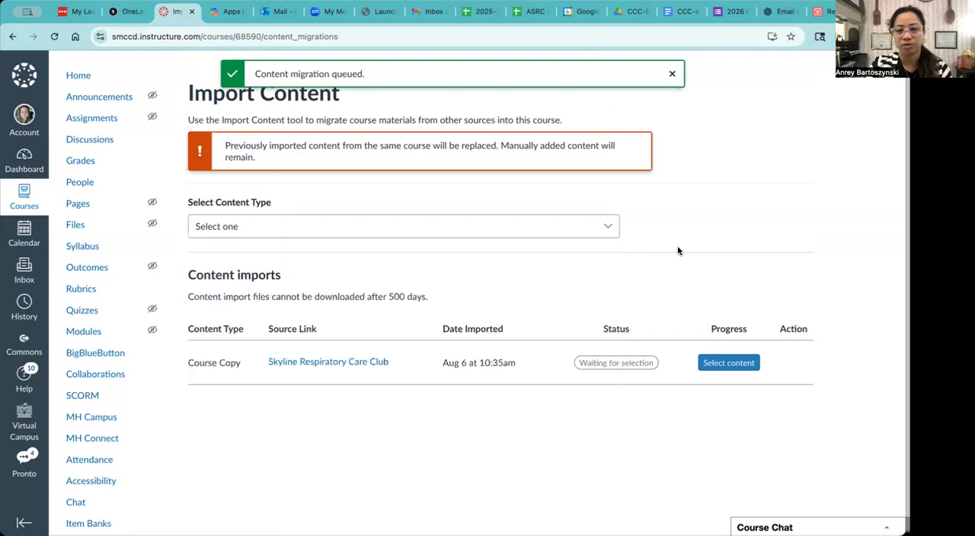
pyautogui.click(728, 363)
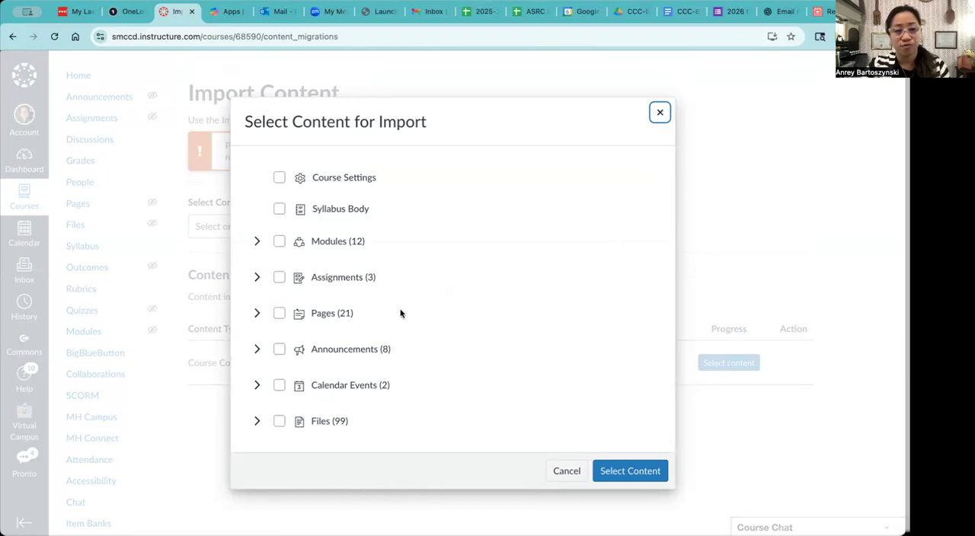
pyautogui.click(279, 314)
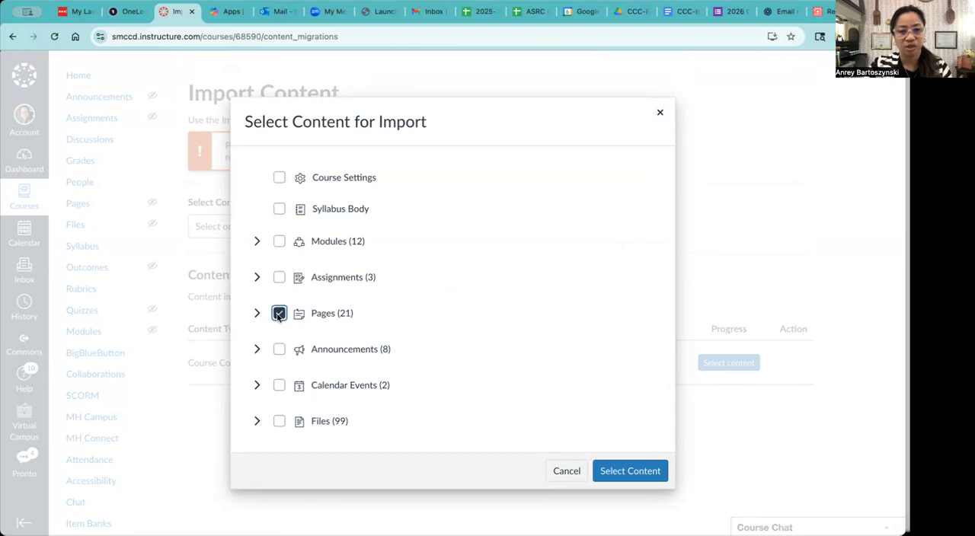
pyautogui.click(279, 423)
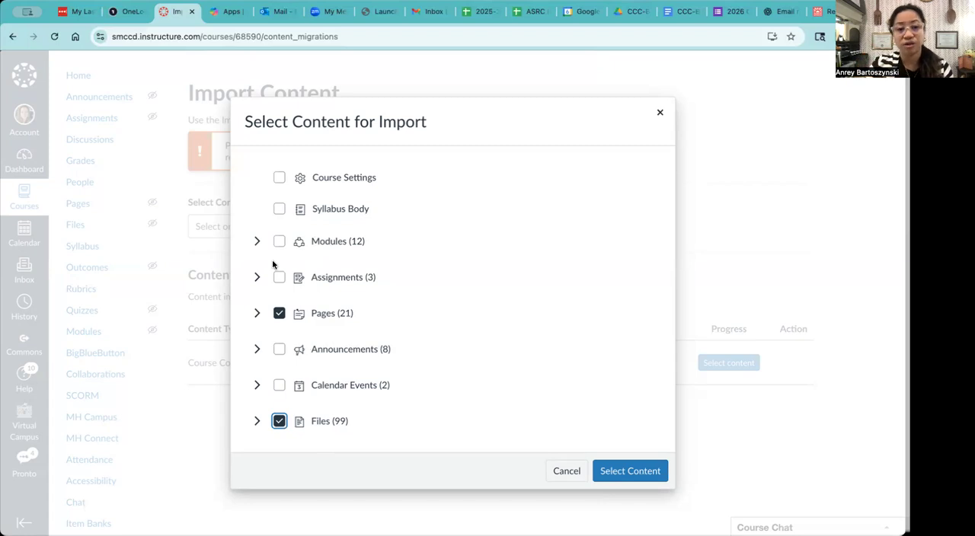
# Include the Agendas, Minutes 2025, Minutes 2024 and Minutes 2023 modules in the import.
pyautogui.click(257, 241)
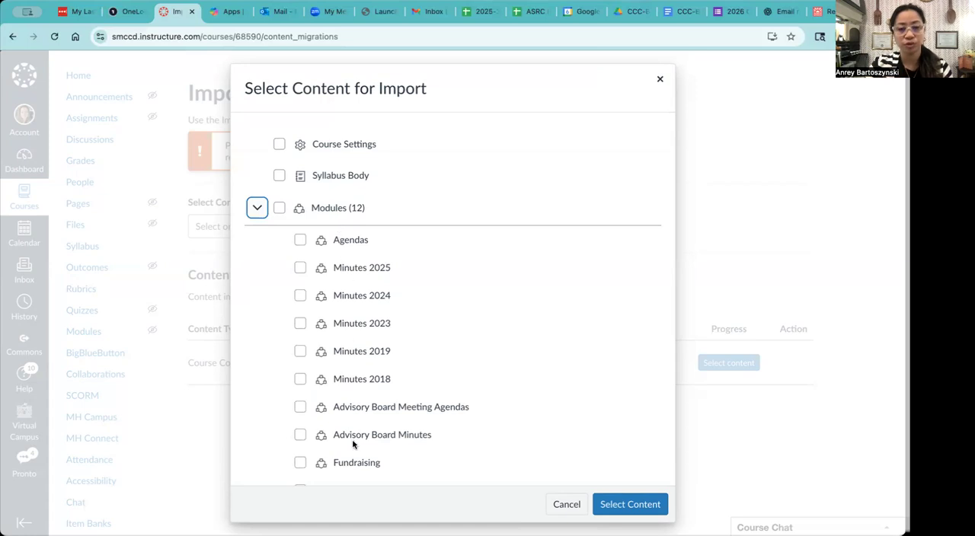
pyautogui.scroll(-5, 352, 444)
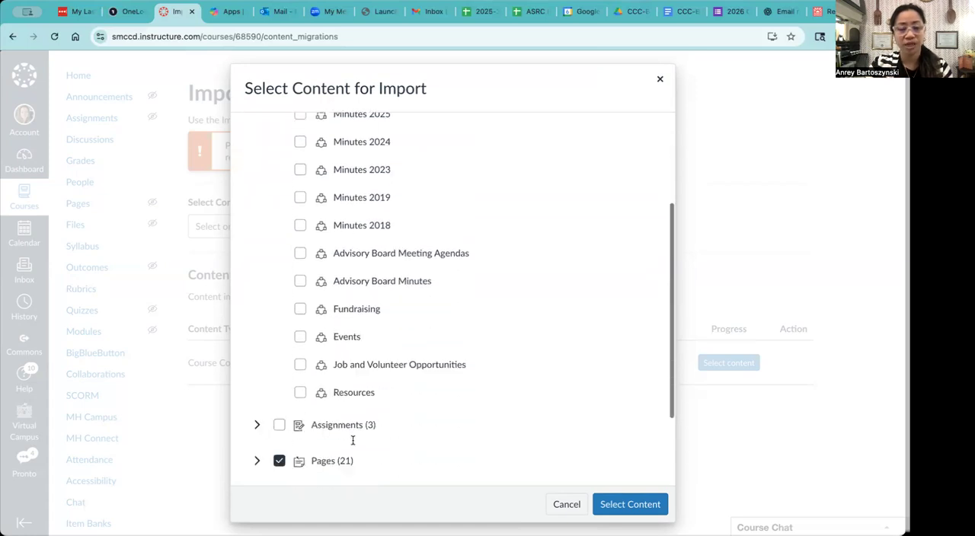
pyautogui.scroll(2, 350, 400)
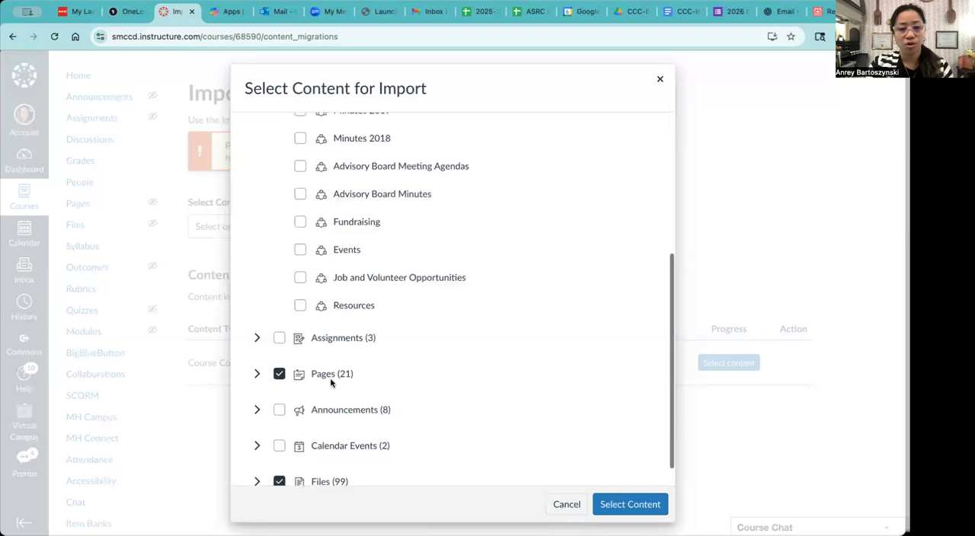
pyautogui.scroll(5, 330, 383)
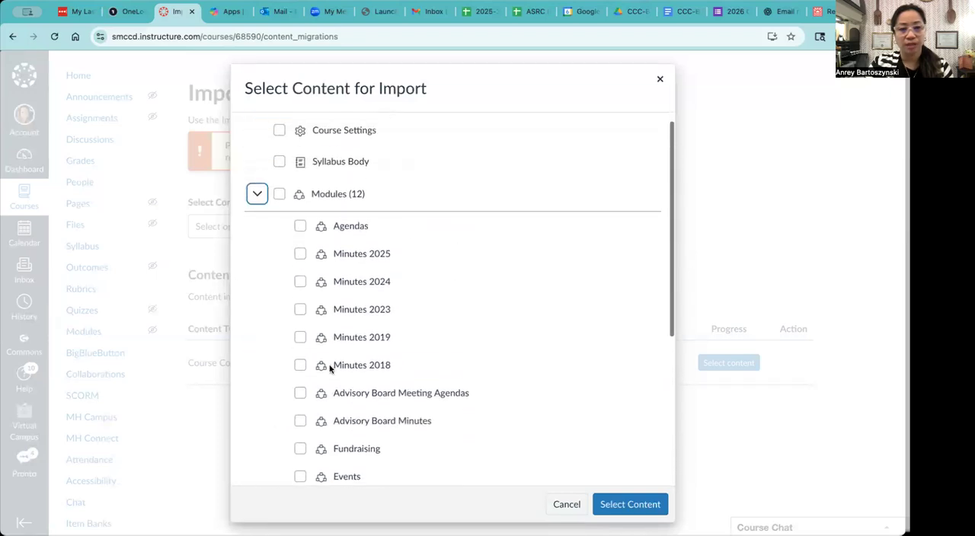
pyautogui.click(300, 226)
pyautogui.click(300, 254)
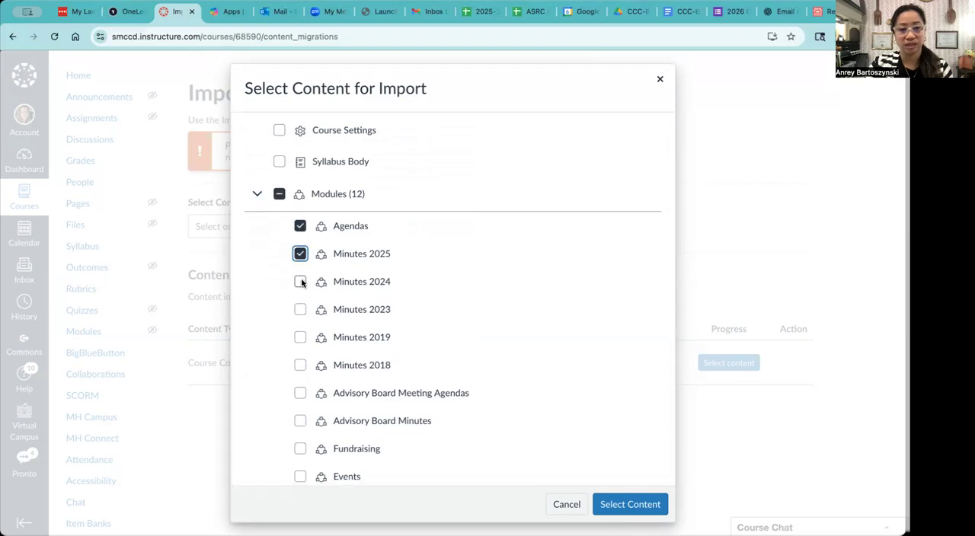
pyautogui.click(300, 282)
pyautogui.click(301, 309)
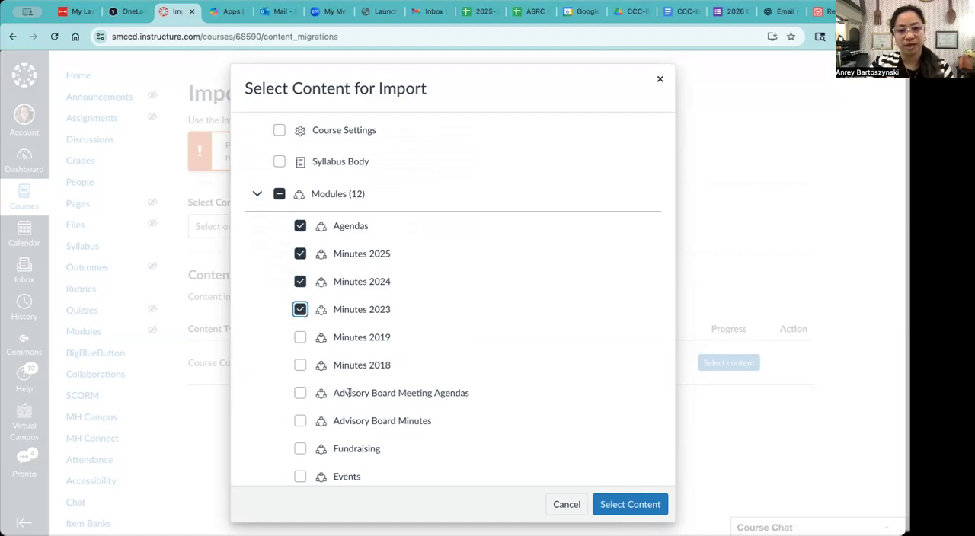
# Include the Advisory Board Meeting Agendas, Advisory Board Minutes, Events and Resources modules in the import.
pyautogui.scroll(-1, 349, 393)
pyautogui.scroll(-1, 350, 393)
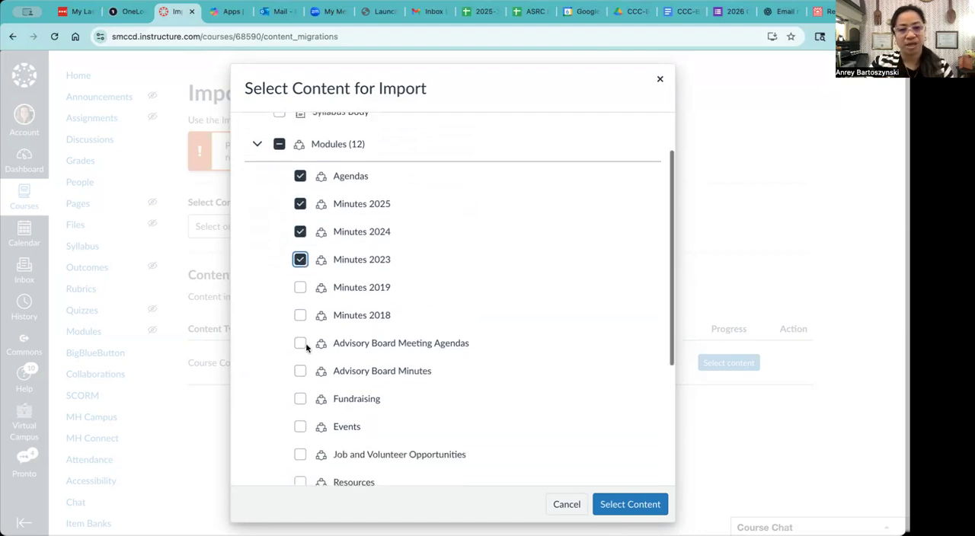
pyautogui.click(299, 345)
pyautogui.click(300, 371)
pyautogui.scroll(-2, 322, 410)
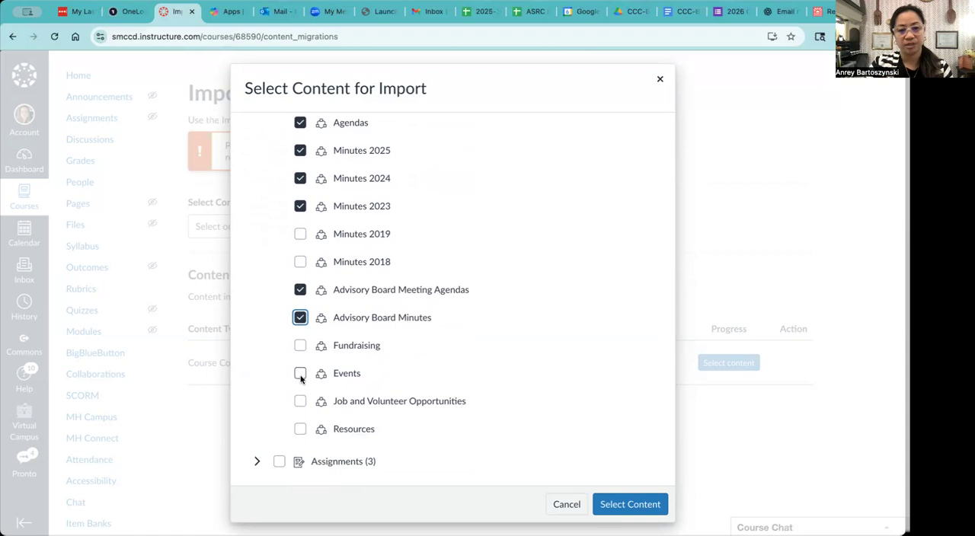
pyautogui.click(300, 375)
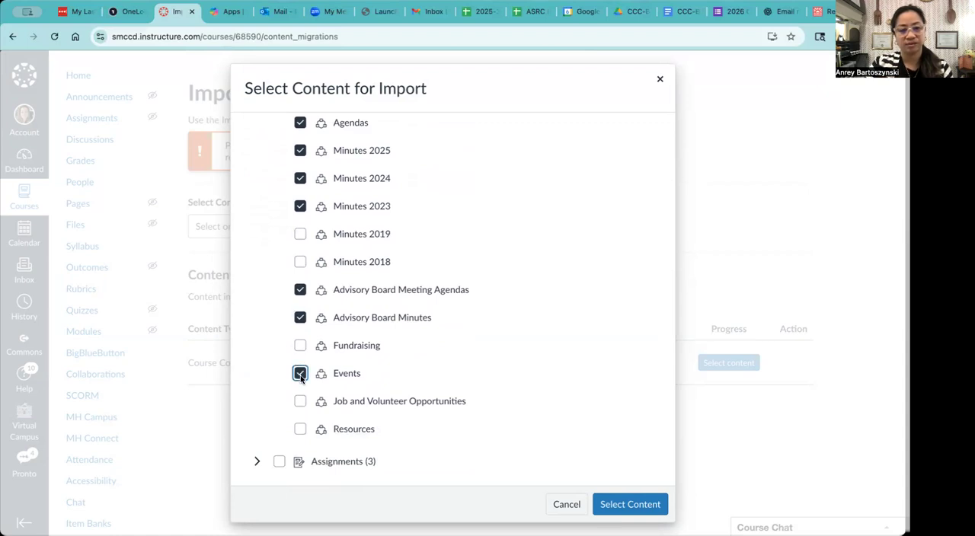
pyautogui.click(301, 430)
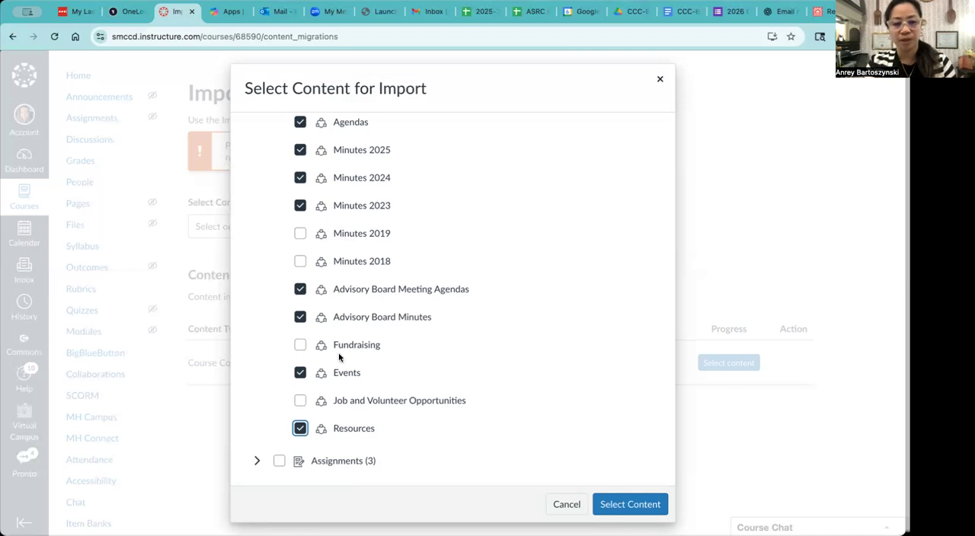
# Leave all Pages and Files out of the import selection.
pyautogui.scroll(-3, 337, 355)
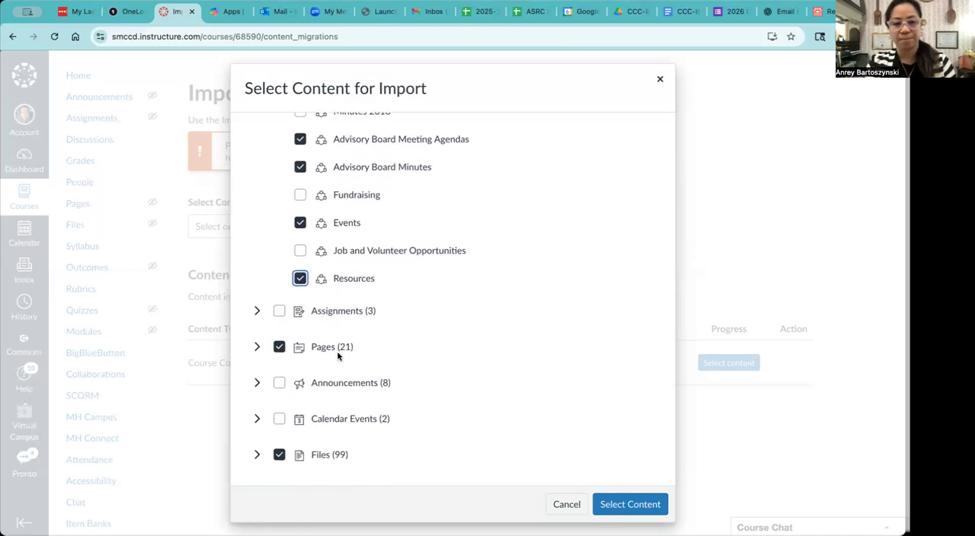
pyautogui.click(278, 348)
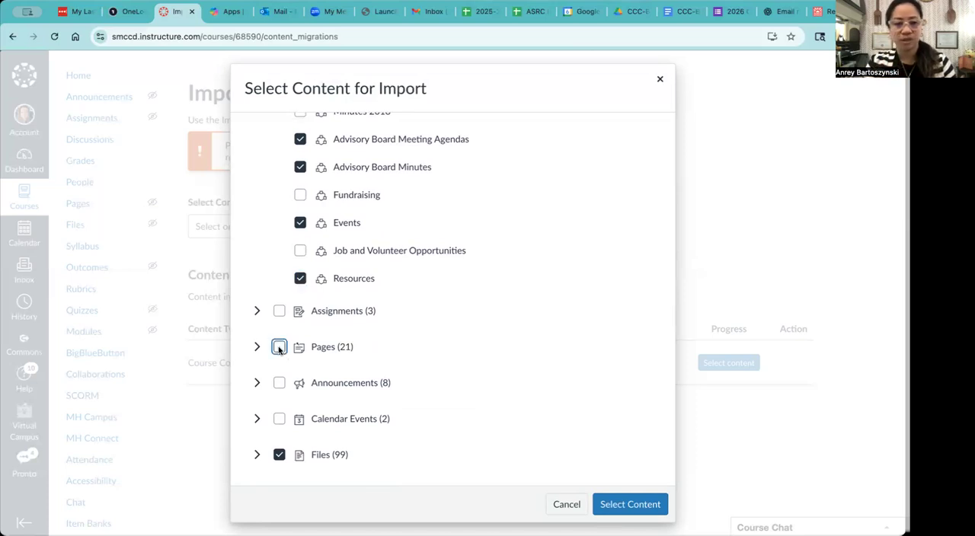
pyautogui.click(279, 456)
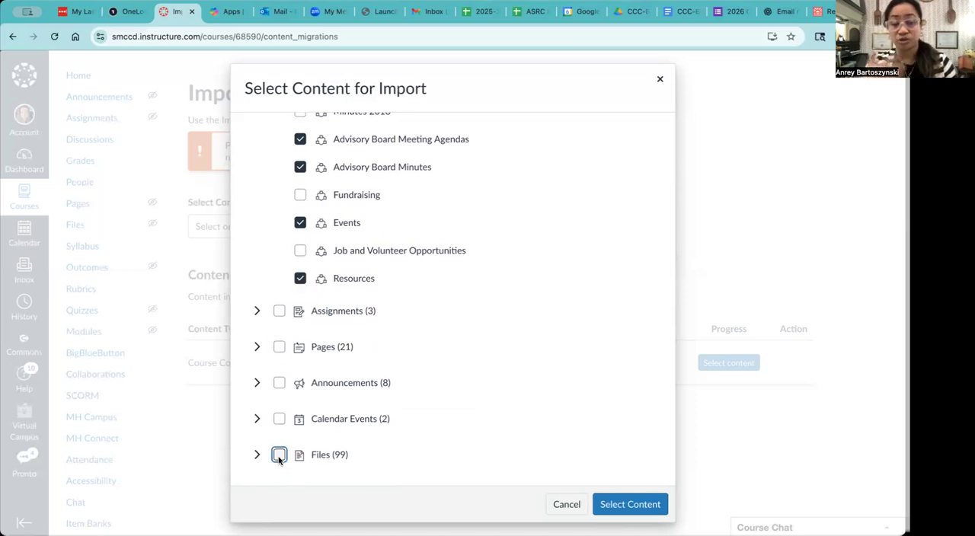
# Review the chosen modules and submit the content selection to start the import.
pyautogui.scroll(5, 455, 332)
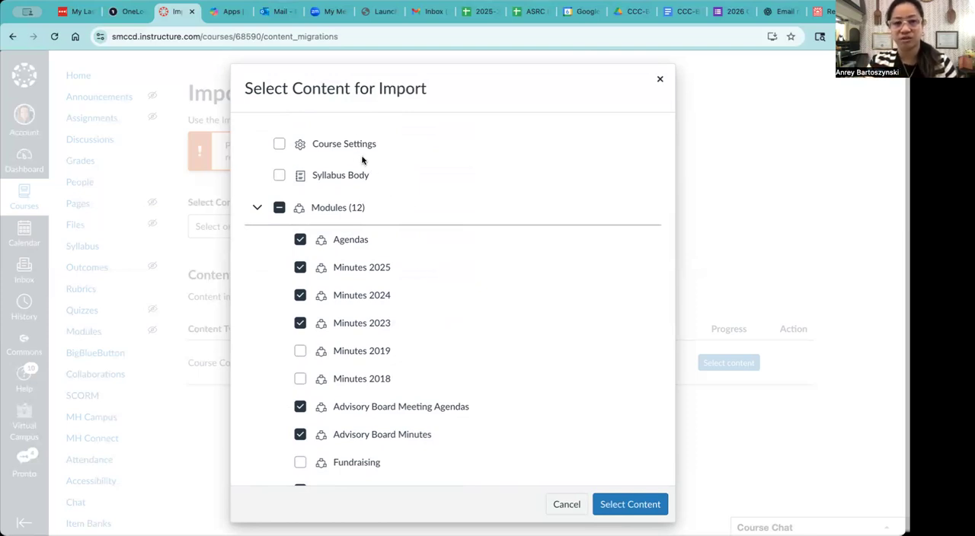
pyautogui.scroll(-1, 410, 366)
pyautogui.scroll(-1, 411, 366)
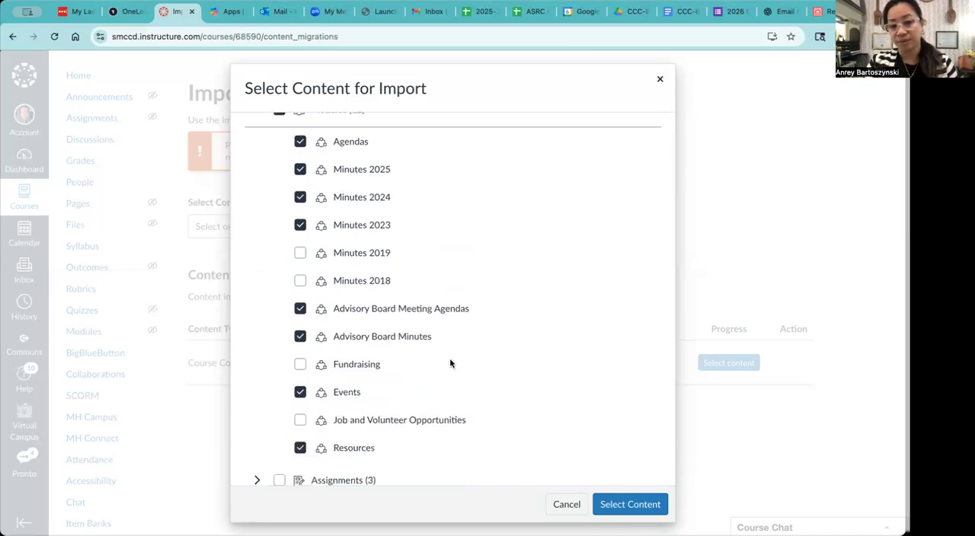
pyautogui.scroll(-1, 454, 394)
pyautogui.click(625, 502)
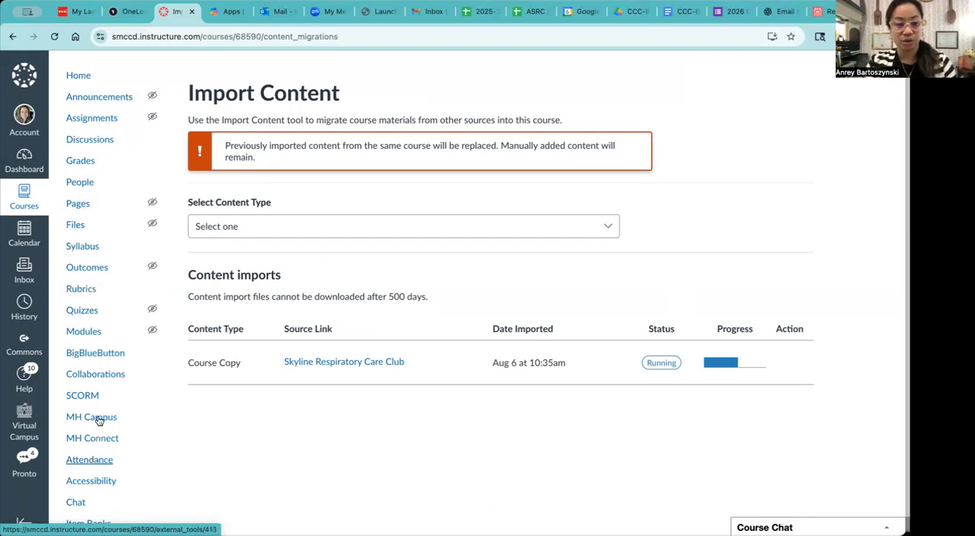
# Open the navigation settings of the Respiratory Care Club 2025-2028 course.
pyautogui.scroll(-5, 94, 514)
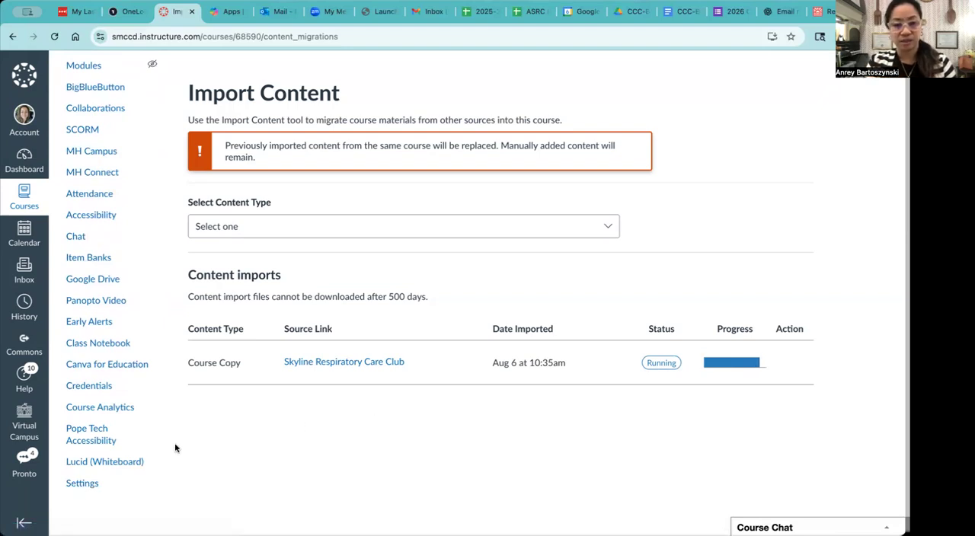
pyautogui.click(82, 483)
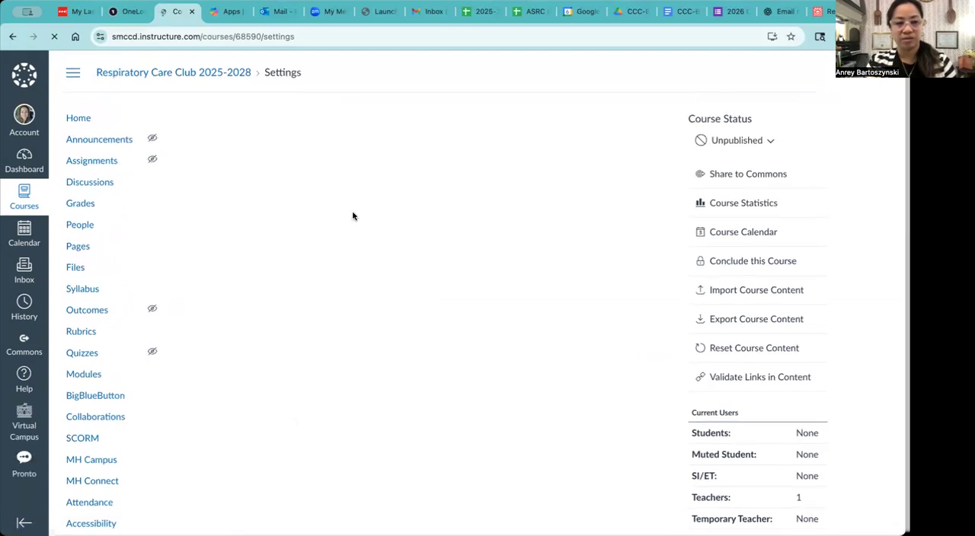
pyautogui.scroll(-5, 352, 216)
pyautogui.scroll(5, 353, 211)
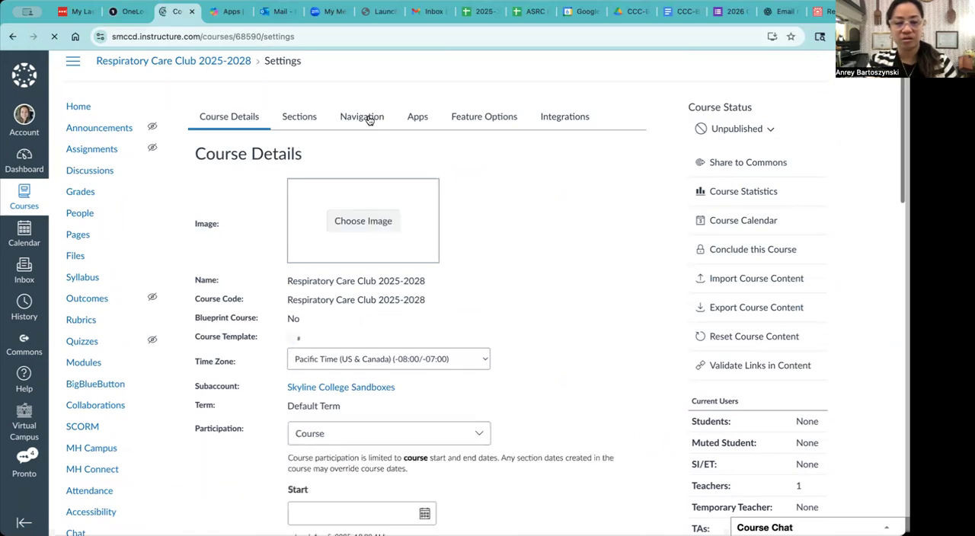
pyautogui.click(369, 119)
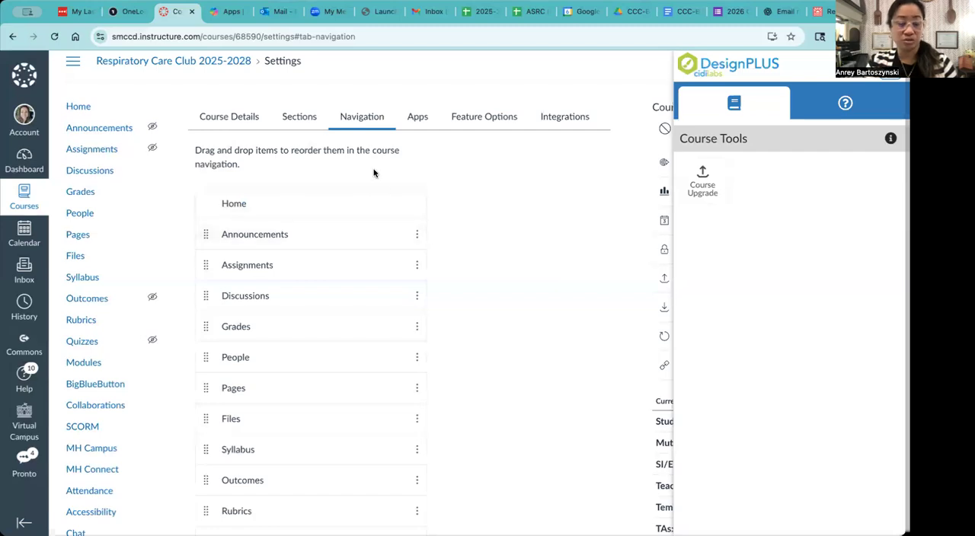
# Hide Lucid (Whiteboard), Pope Tech Accessibility, Course Analytics and Credentials from the students' course navigation.
pyautogui.scroll(-10, 311, 398)
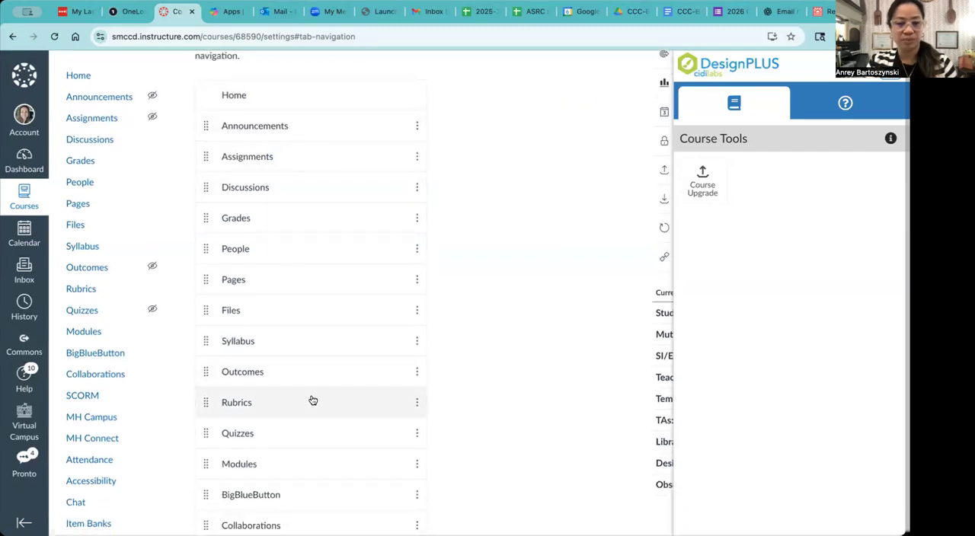
pyautogui.scroll(-5, 311, 402)
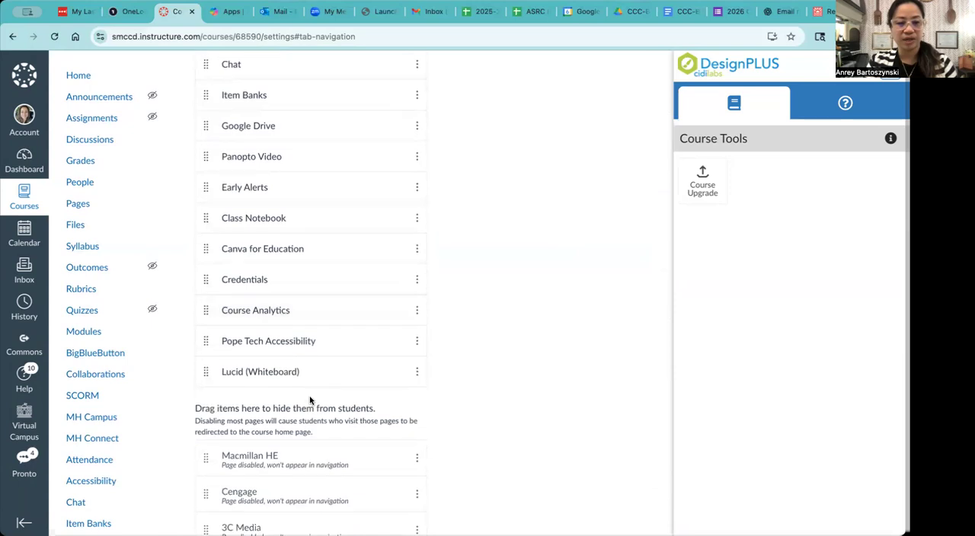
pyautogui.scroll(6, 311, 401)
pyautogui.scroll(-6, 311, 402)
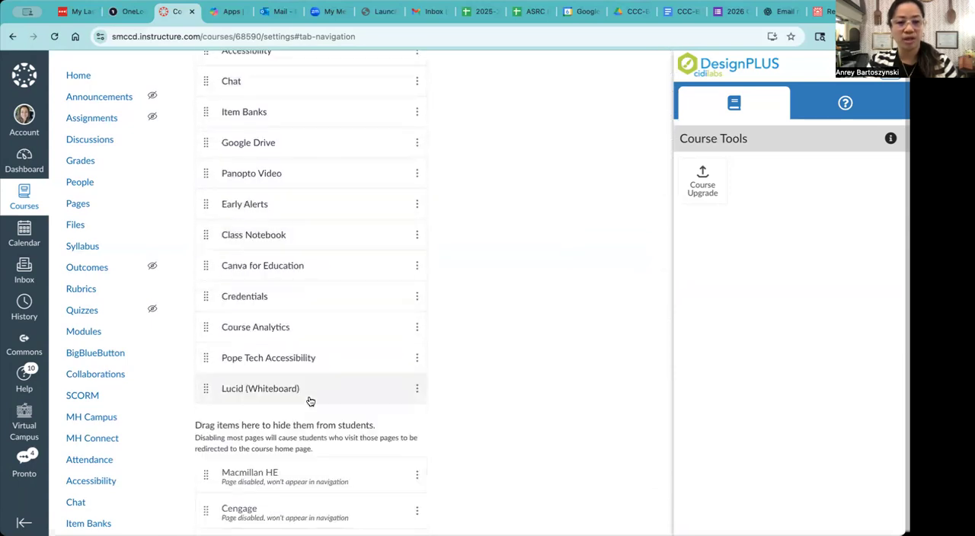
pyautogui.scroll(-1, 429, 333)
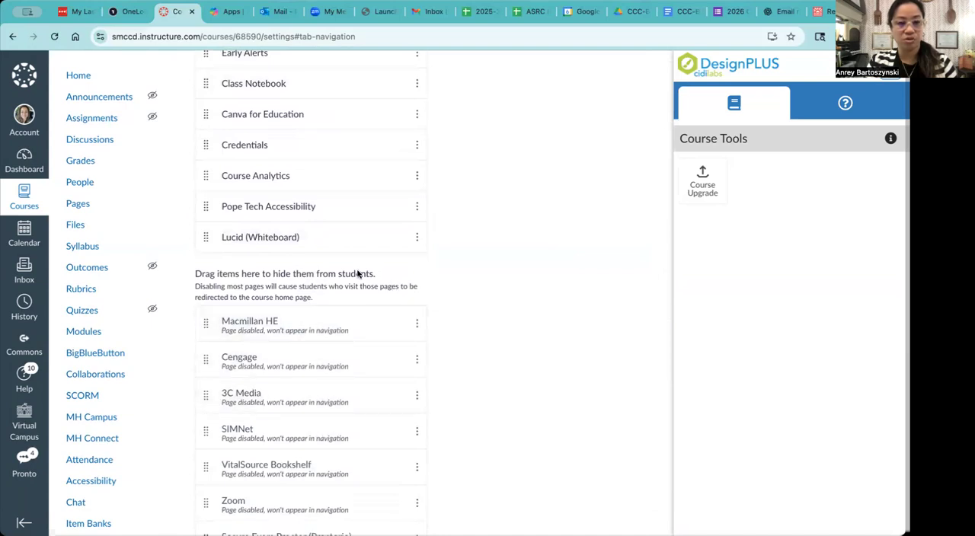
pyautogui.moveTo(207, 240); pyautogui.dragTo(206, 340)
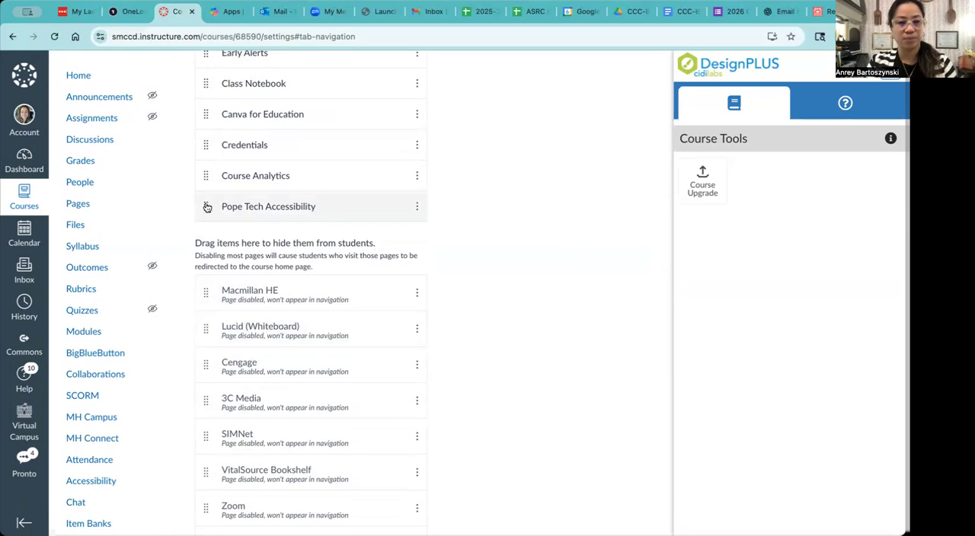
pyautogui.moveTo(204, 215); pyautogui.dragTo(206, 331)
pyautogui.moveTo(205, 179); pyautogui.dragTo(203, 228)
pyautogui.moveTo(201, 151); pyautogui.dragTo(202, 273)
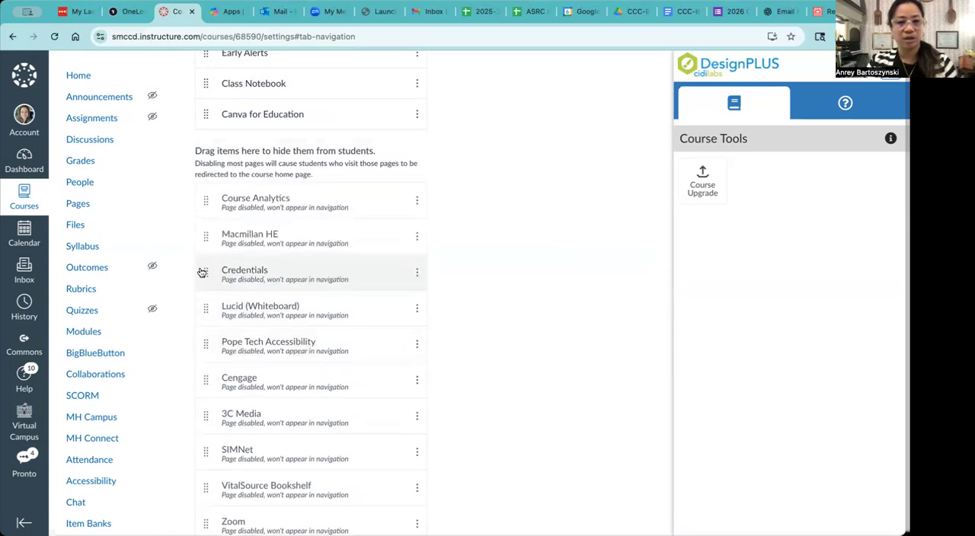
# Hide Panopto Video and Item Banks from the students' course navigation.
pyautogui.scroll(3, 203, 206)
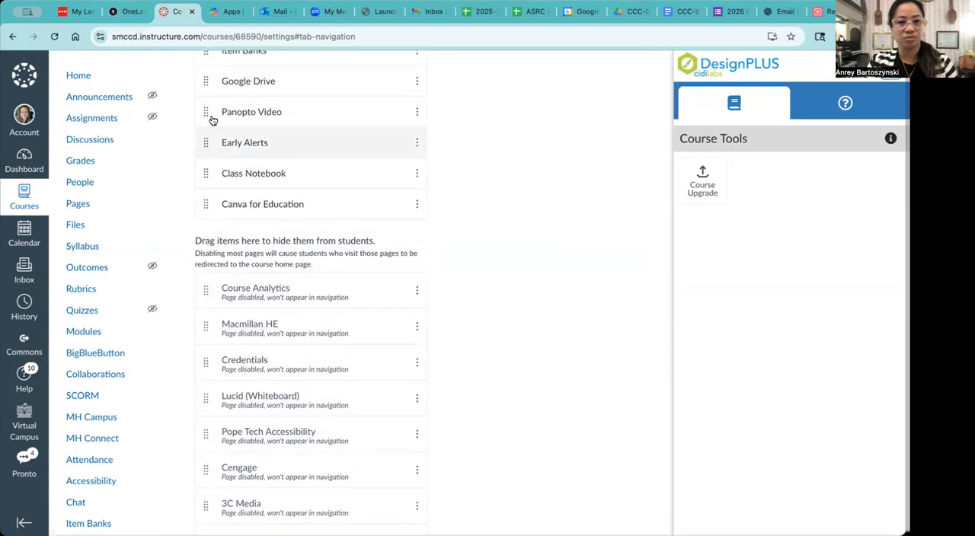
pyautogui.scroll(1, 211, 130)
pyautogui.moveTo(206, 146); pyautogui.dragTo(209, 282)
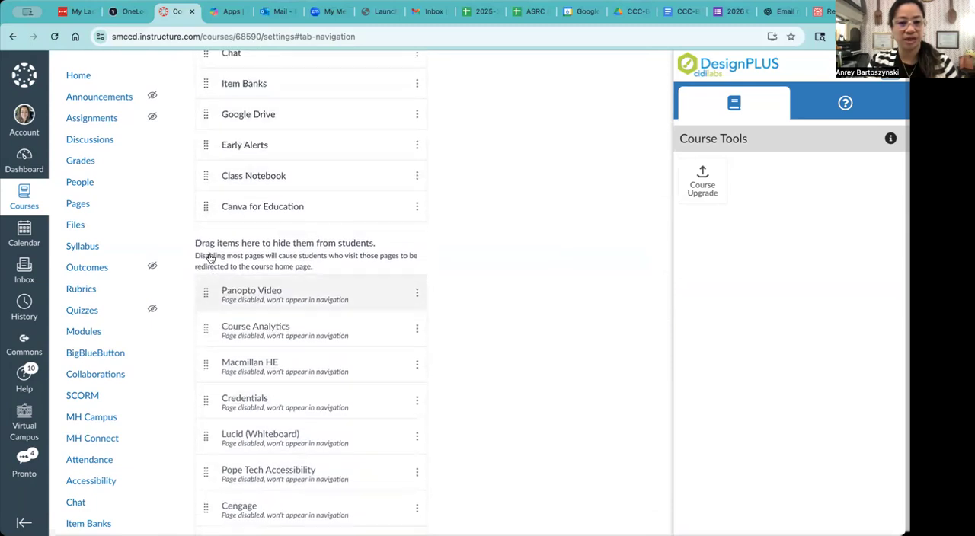
pyautogui.scroll(1, 203, 128)
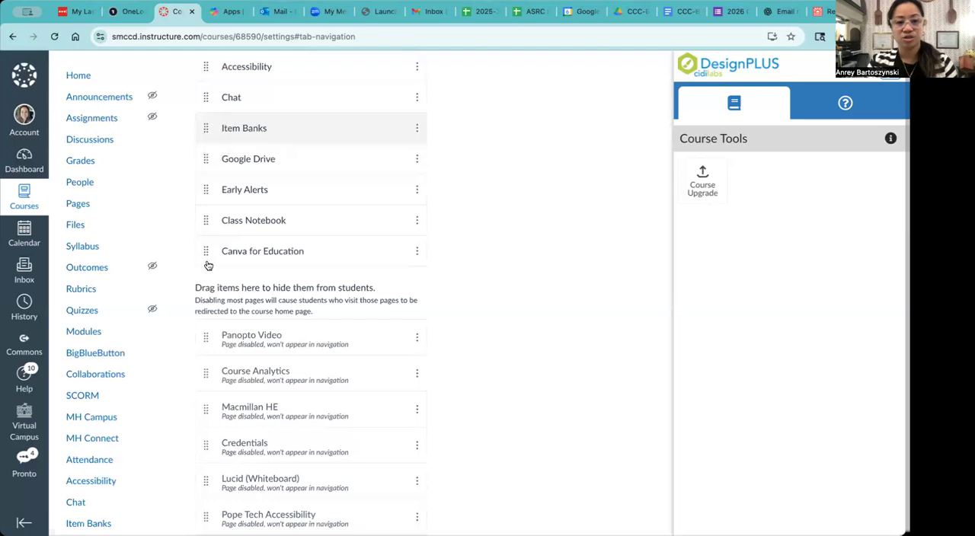
pyautogui.moveTo(208, 266); pyautogui.dragTo(207, 339)
# Hide MH Connect, MH Campus, SCORM and BigBlueButton from the students' course navigation.
pyautogui.scroll(3, 209, 251)
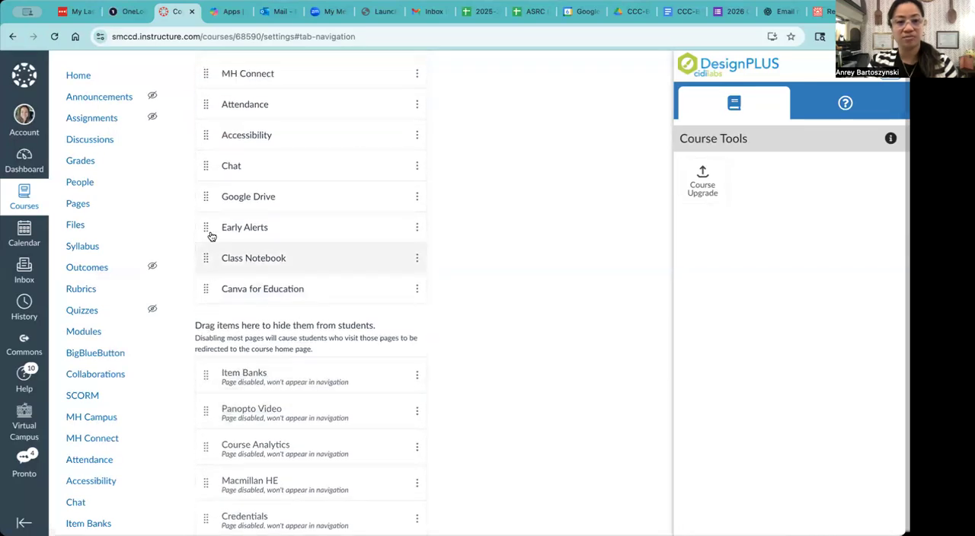
pyautogui.moveTo(217, 111); pyautogui.dragTo(229, 322)
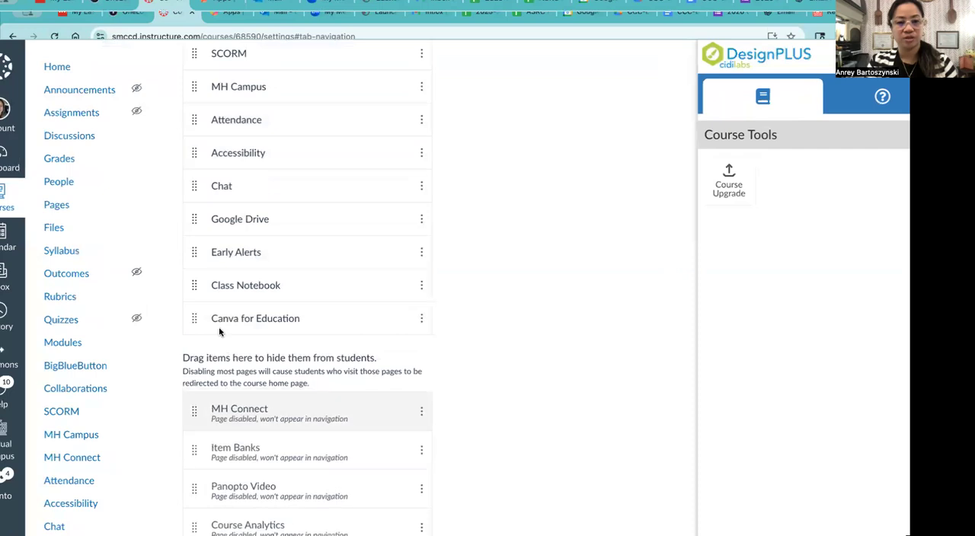
pyautogui.moveTo(199, 90); pyautogui.dragTo(236, 350)
pyautogui.scroll(2, 194, 70)
pyautogui.moveTo(204, 140); pyautogui.dragTo(228, 419)
pyautogui.moveTo(208, 71); pyautogui.dragTo(244, 390)
# Check the reordered navigation lists and save the course navigation changes.
pyautogui.scroll(3, 244, 318)
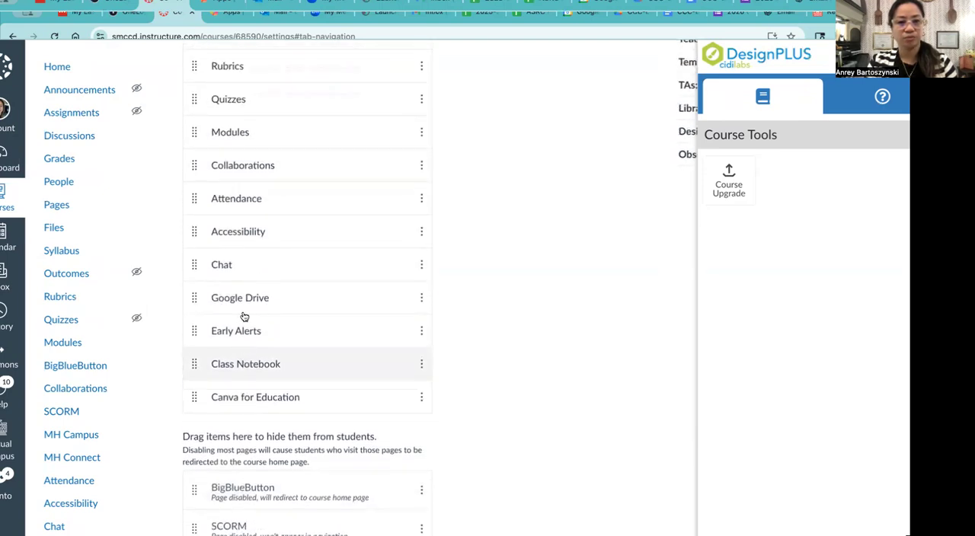
pyautogui.scroll(2, 244, 316)
pyautogui.scroll(-15, 244, 316)
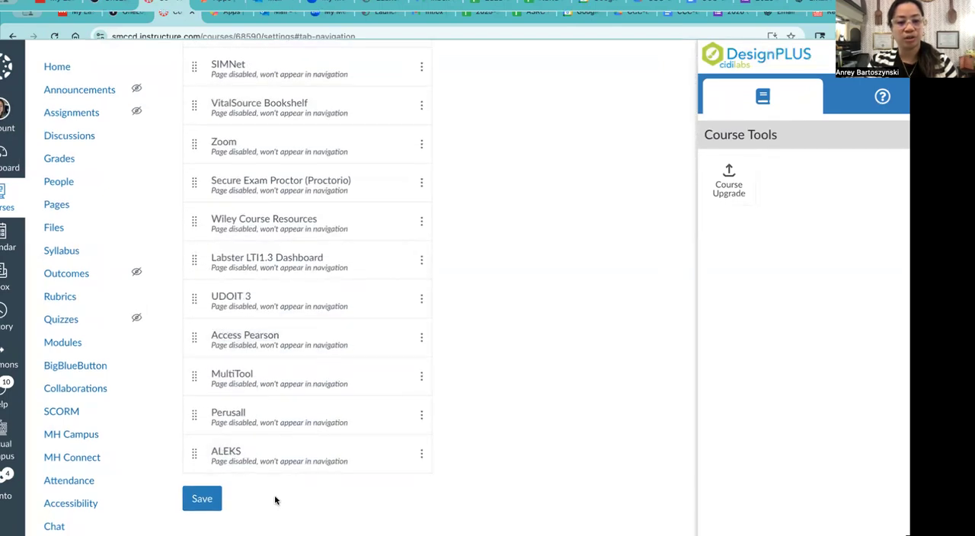
pyautogui.click(212, 486)
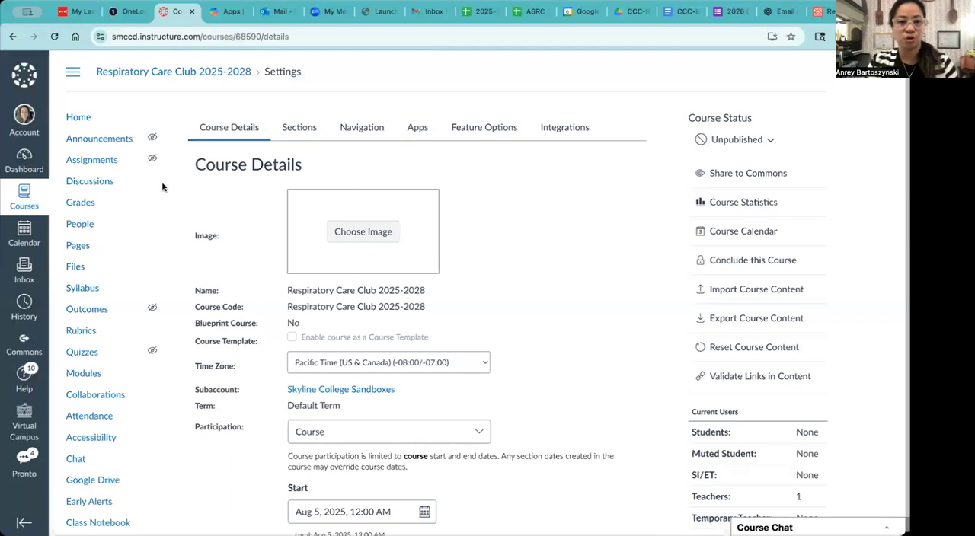
# Open the course home page and view it as a student to check the imported modules and navigation.
pyautogui.click(82, 120)
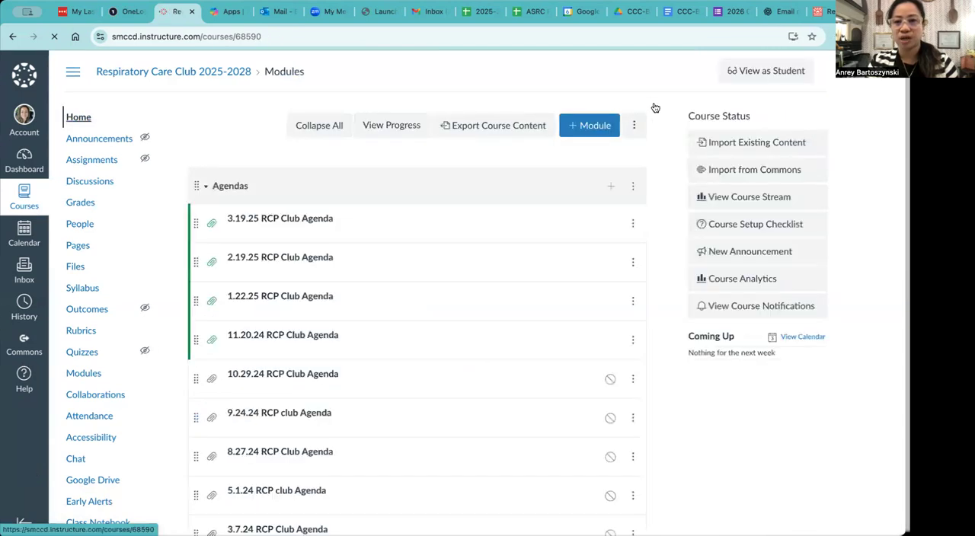
pyautogui.click(754, 77)
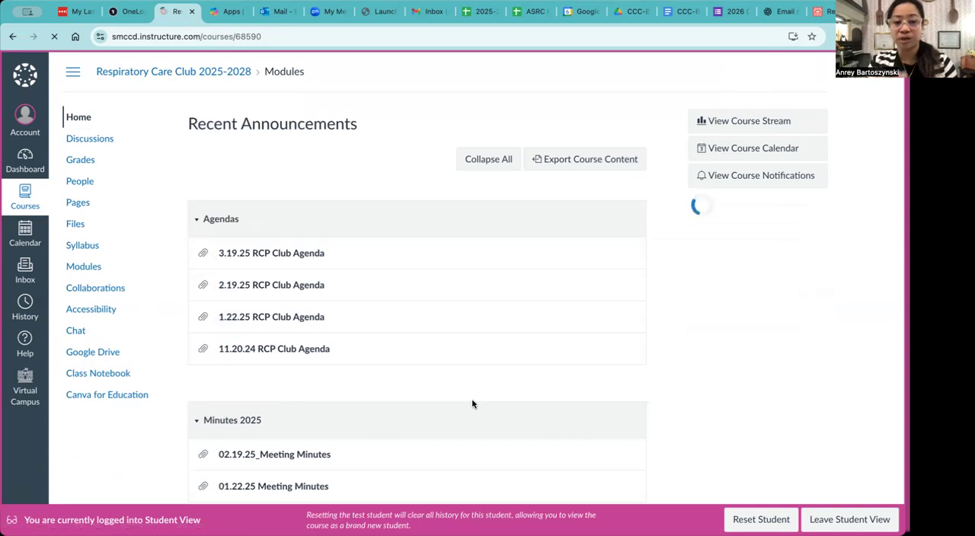
# Review the published modules on the course home page in student view, from Agendas through Resources.
pyautogui.scroll(-1, 324, 403)
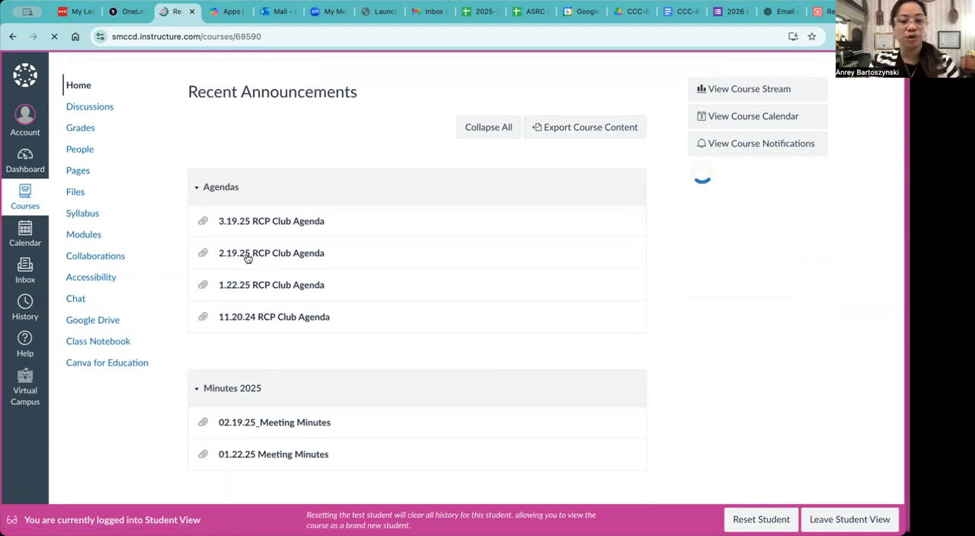
pyautogui.scroll(-5, 238, 350)
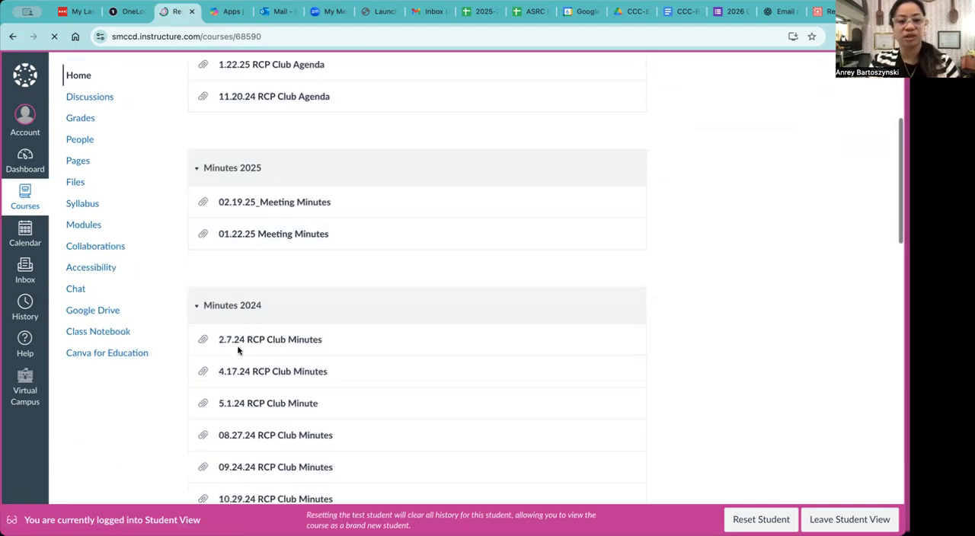
pyautogui.scroll(-10, 238, 350)
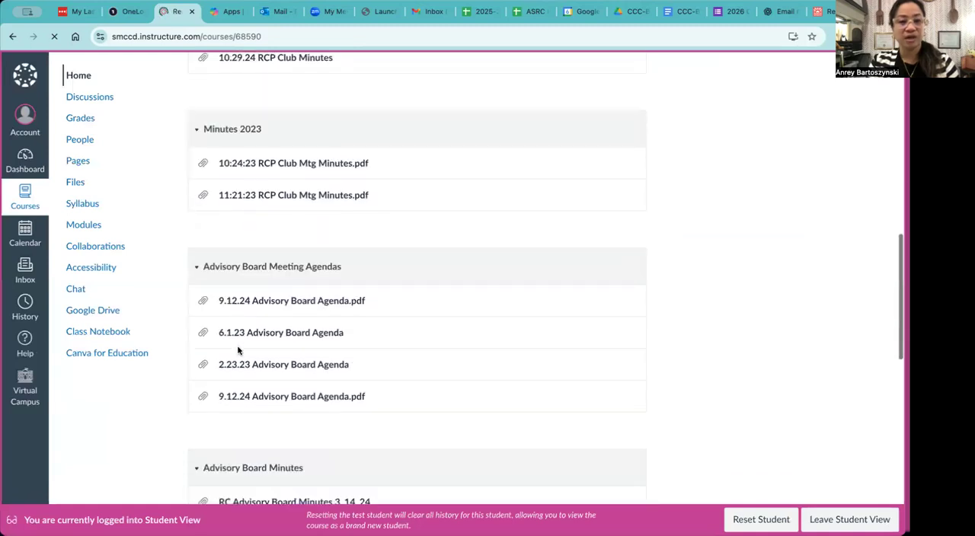
pyautogui.scroll(1, 237, 350)
pyautogui.scroll(8, 238, 350)
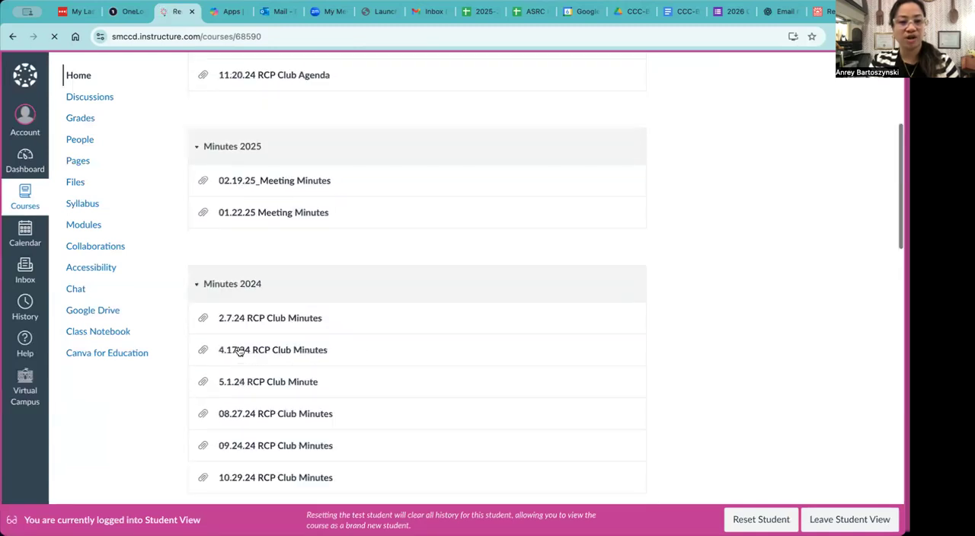
pyautogui.scroll(-6, 231, 389)
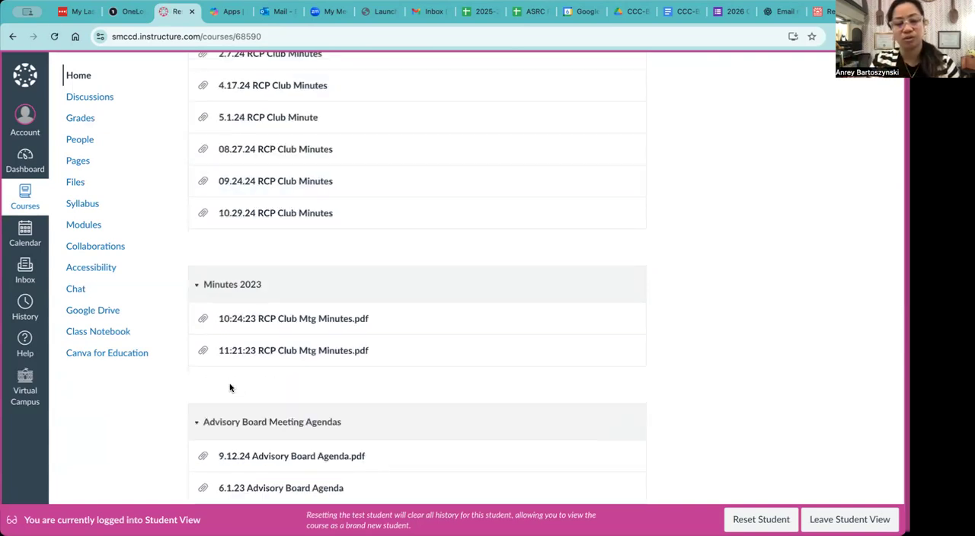
pyautogui.scroll(-1, 230, 389)
pyautogui.scroll(-2, 230, 388)
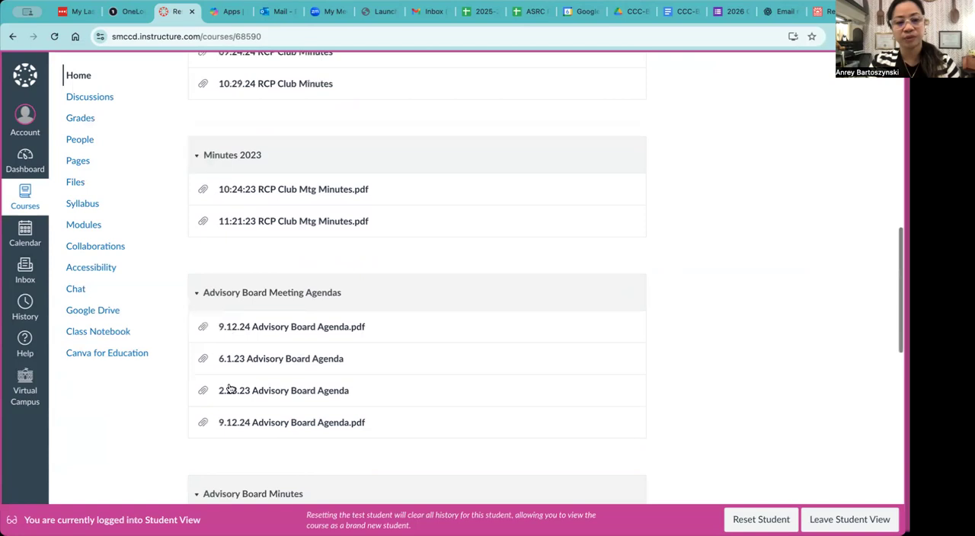
pyautogui.scroll(-3, 231, 388)
pyautogui.scroll(-2, 229, 384)
pyautogui.scroll(-2, 226, 394)
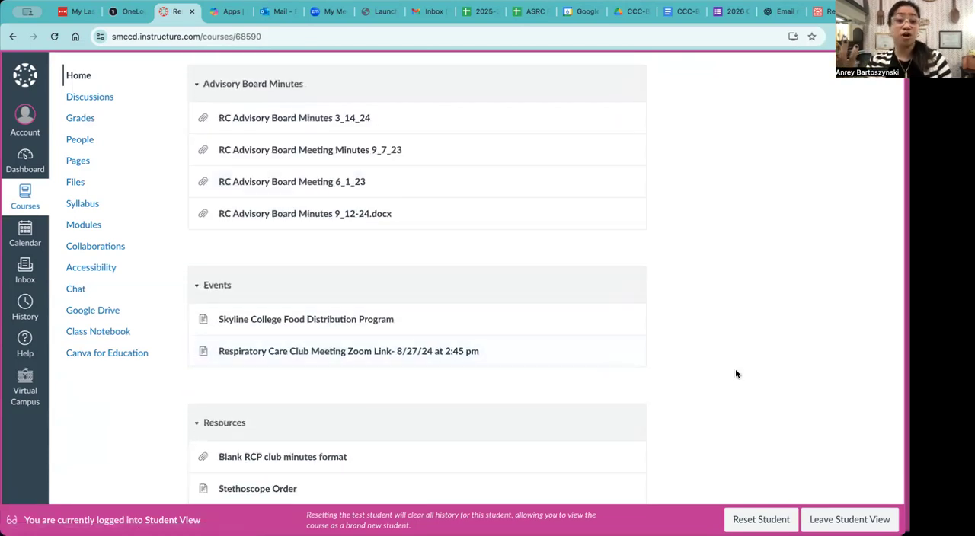
# Check the course's file list as a student and leave the student view.
pyautogui.click(75, 186)
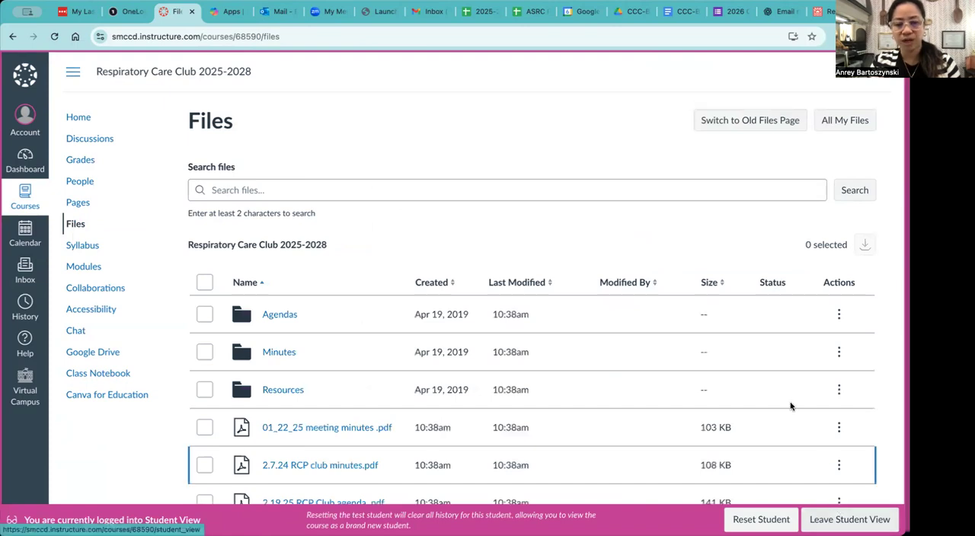
pyautogui.scroll(-5, 790, 405)
pyautogui.scroll(-2, 790, 405)
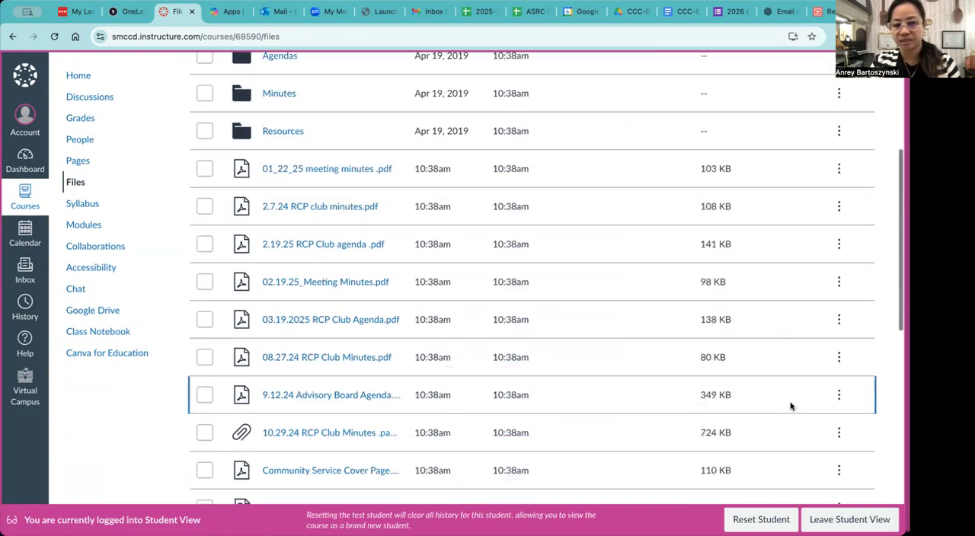
pyautogui.click(850, 520)
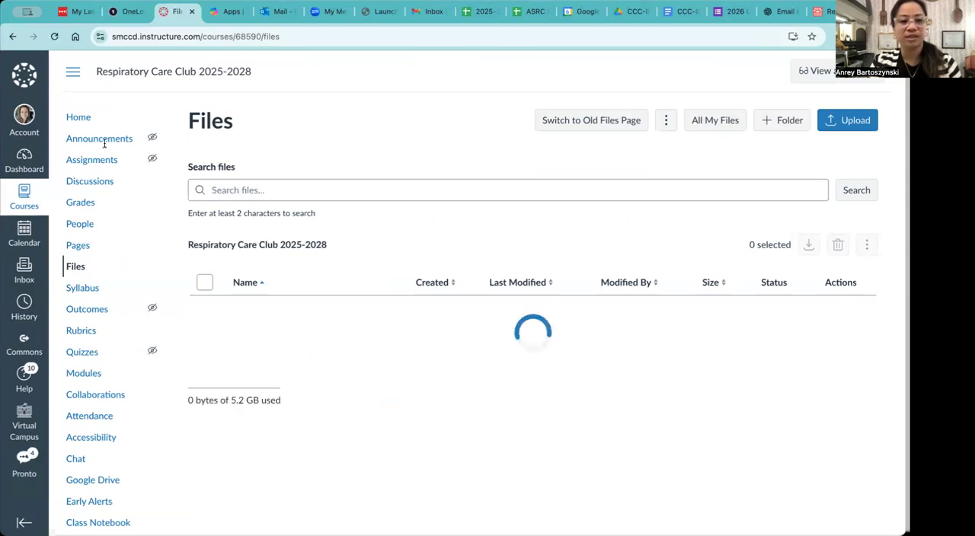
# Start a new content import from the course home page that copies the Canvas course Skyline Respiratory Care Club.
pyautogui.click(78, 118)
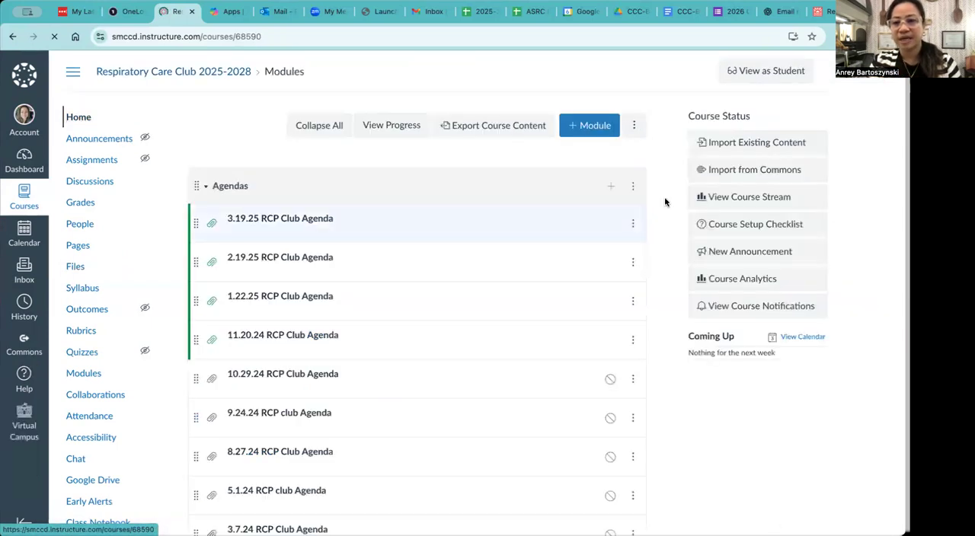
pyautogui.click(753, 144)
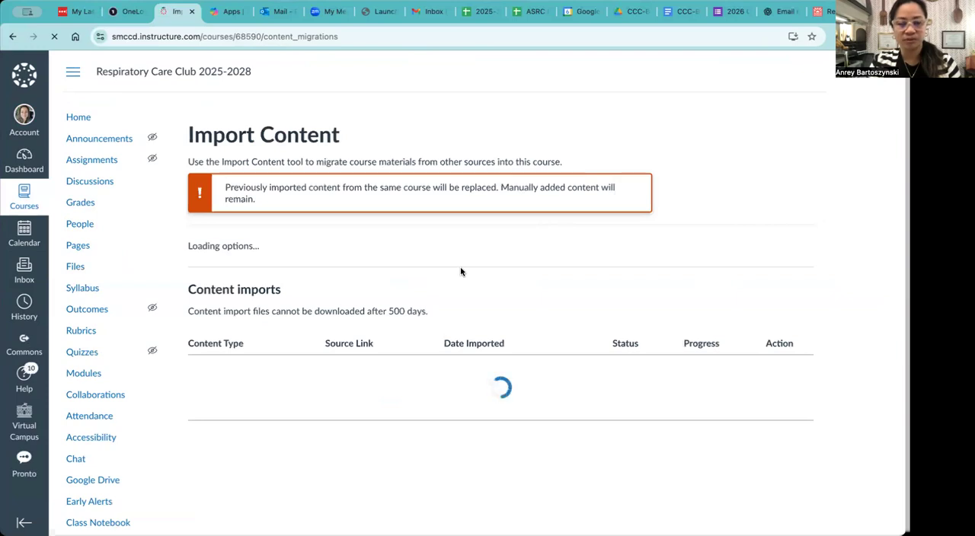
pyautogui.click(427, 273)
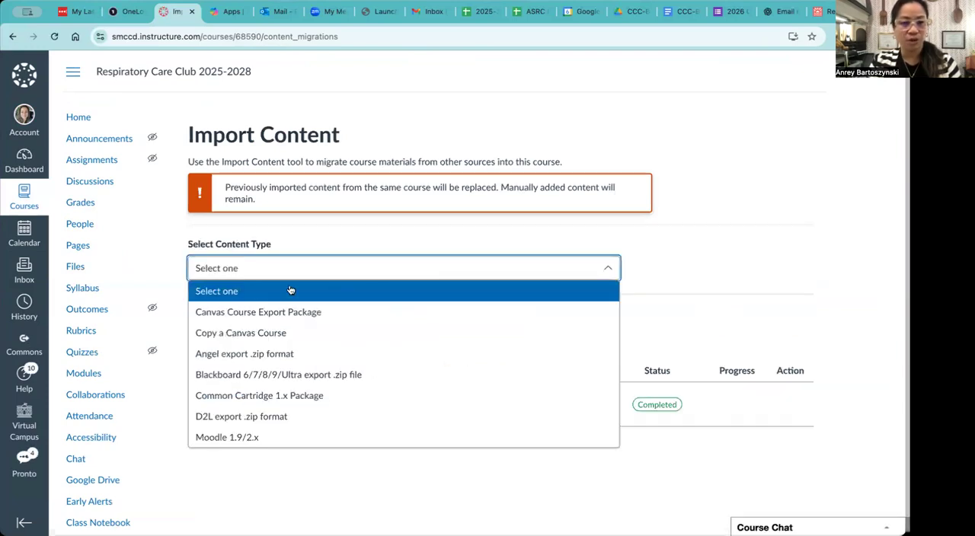
pyautogui.click(253, 336)
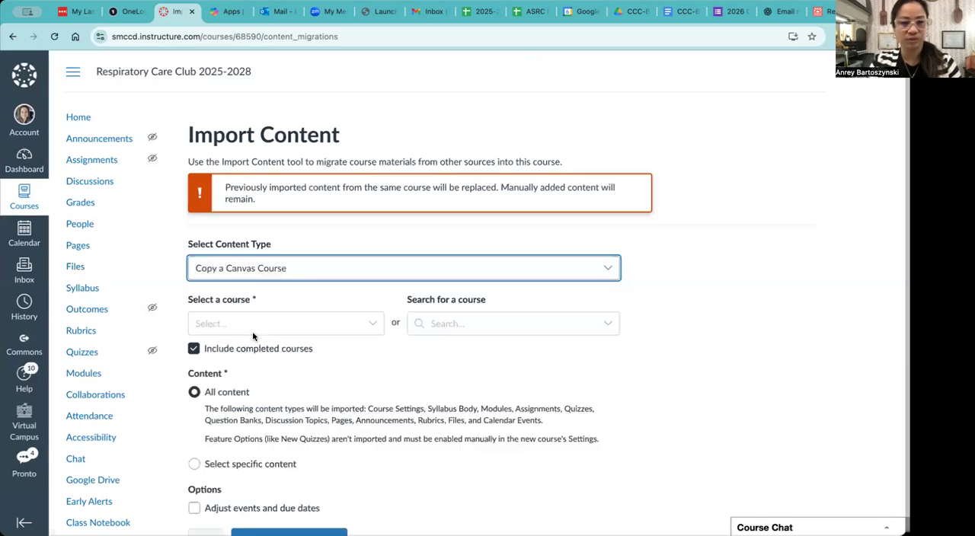
pyautogui.click(299, 329)
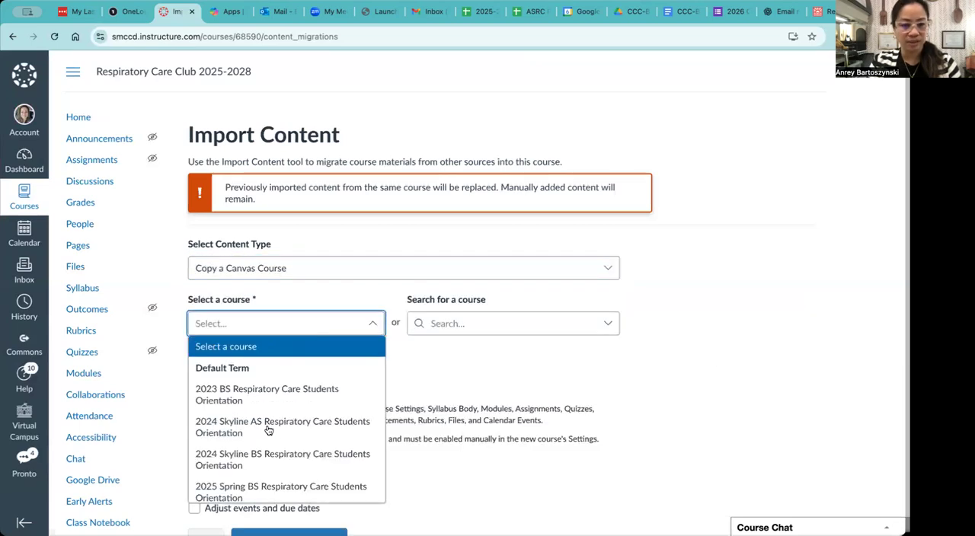
pyautogui.scroll(-1, 264, 472)
pyautogui.scroll(-2, 264, 472)
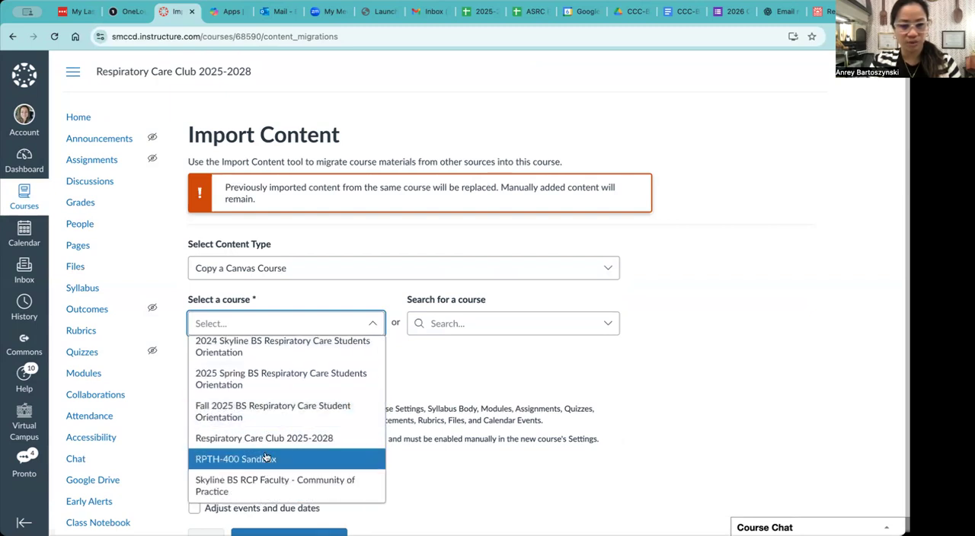
pyautogui.scroll(-2, 265, 457)
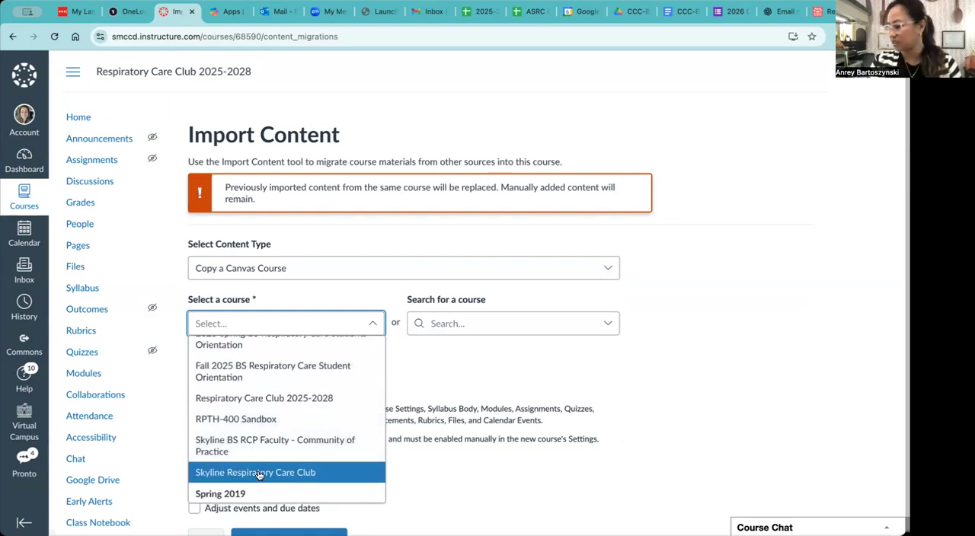
pyautogui.click(260, 473)
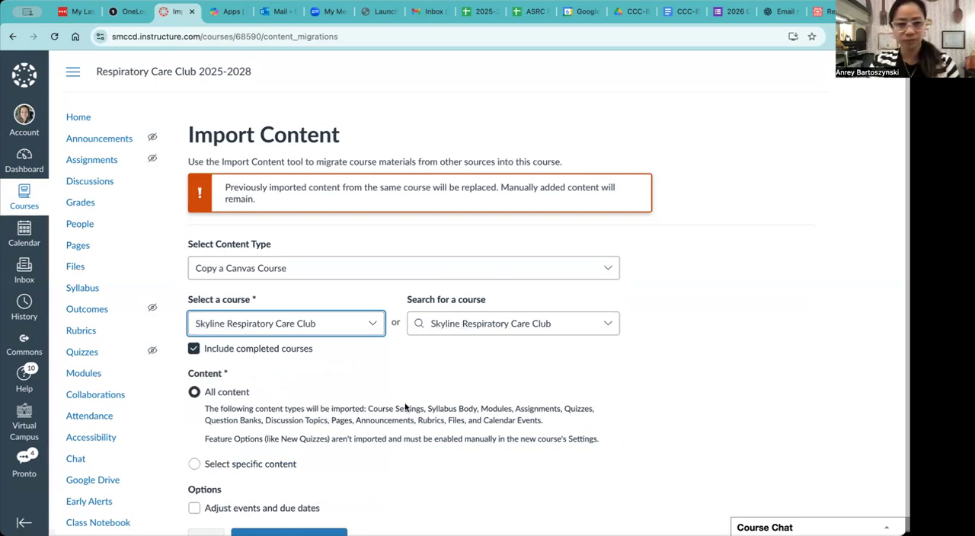
# Limit the import to specific content, enable adjusting events and due dates, and add it to the import queue.
pyautogui.scroll(-2, 366, 417)
pyautogui.click(195, 383)
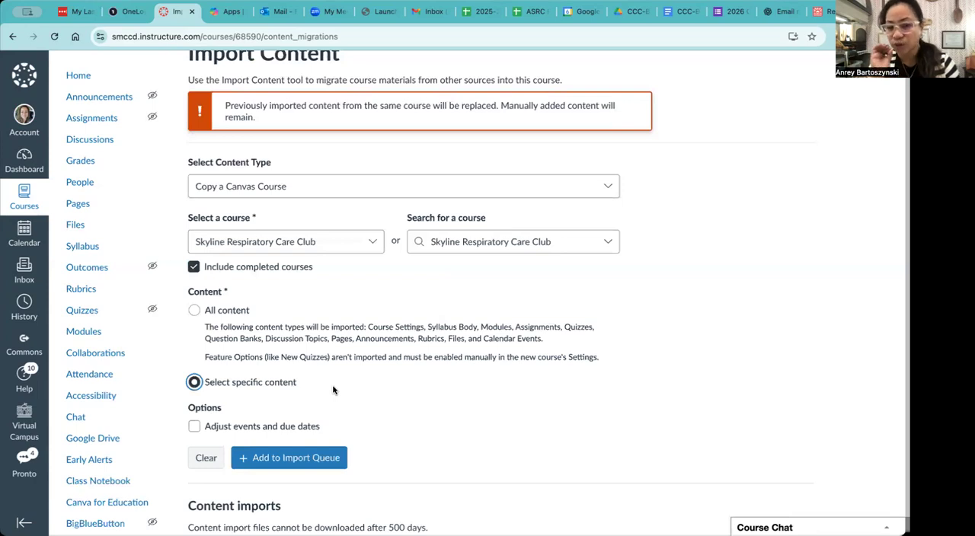
pyautogui.scroll(-1, 333, 390)
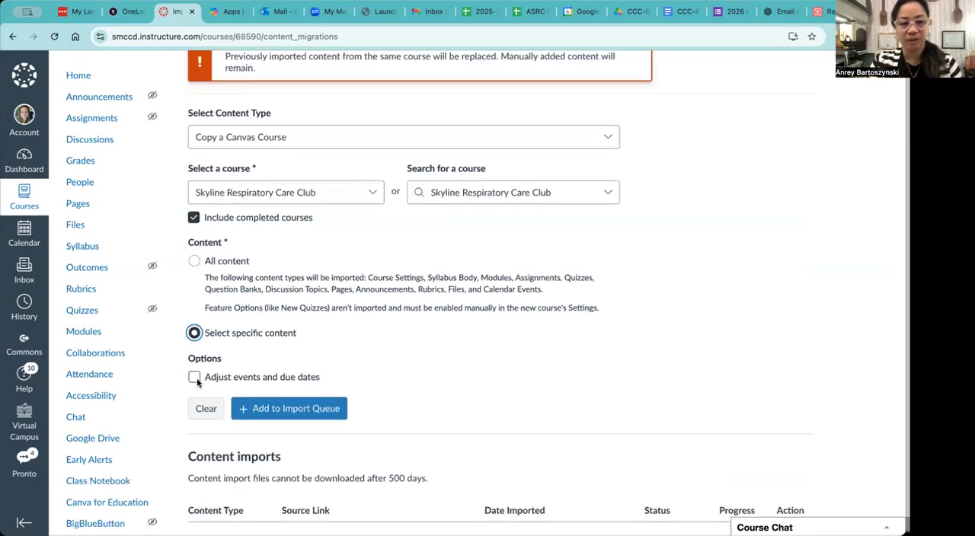
pyautogui.click(195, 377)
pyautogui.scroll(-1, 292, 442)
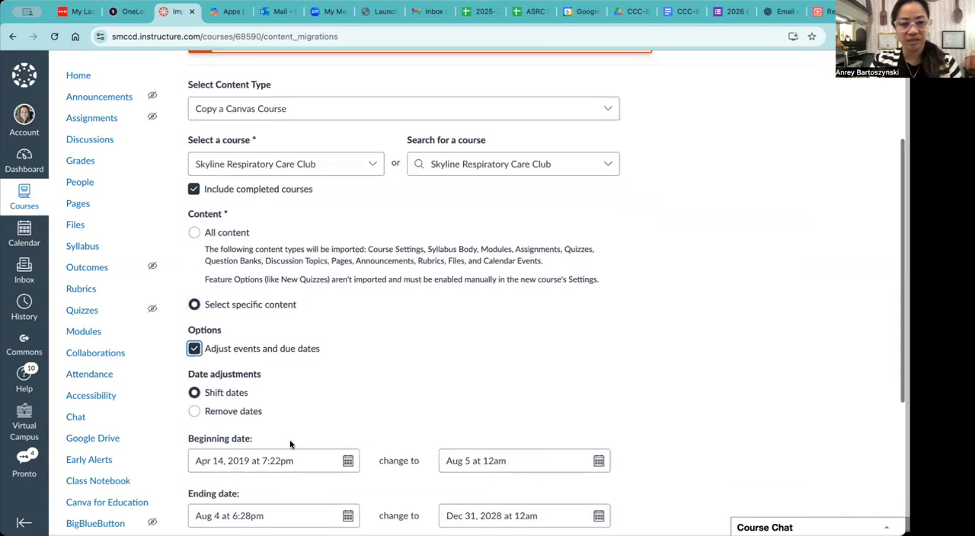
pyautogui.scroll(-4, 305, 404)
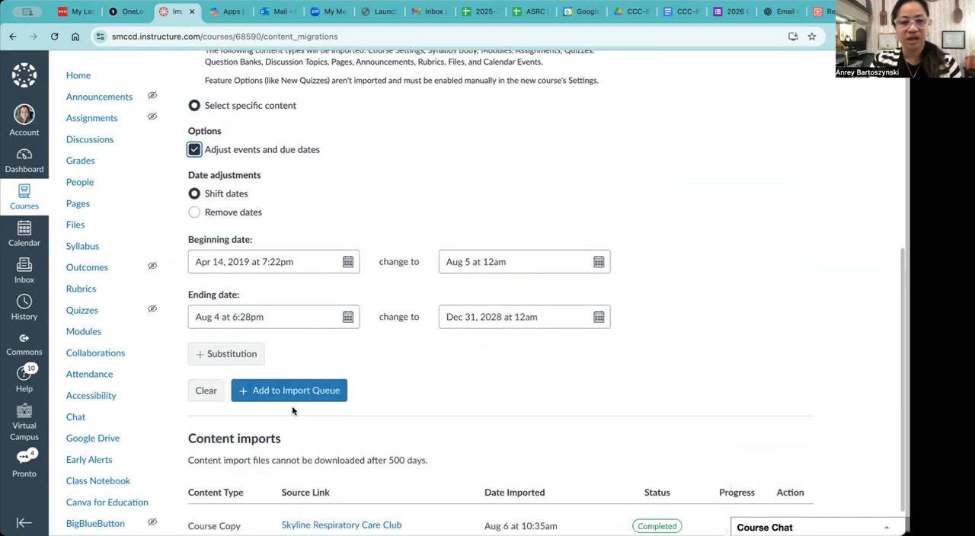
pyautogui.scroll(-1, 292, 405)
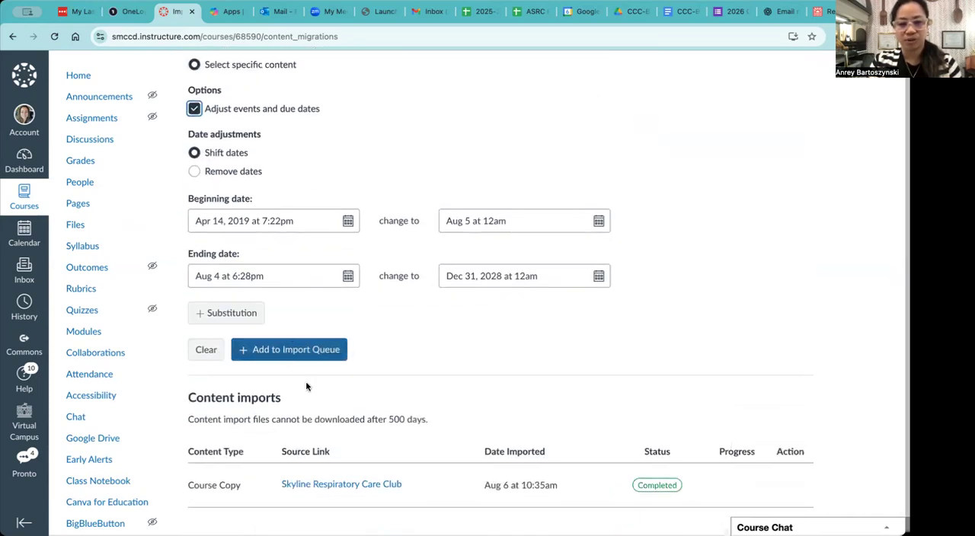
pyautogui.click(304, 355)
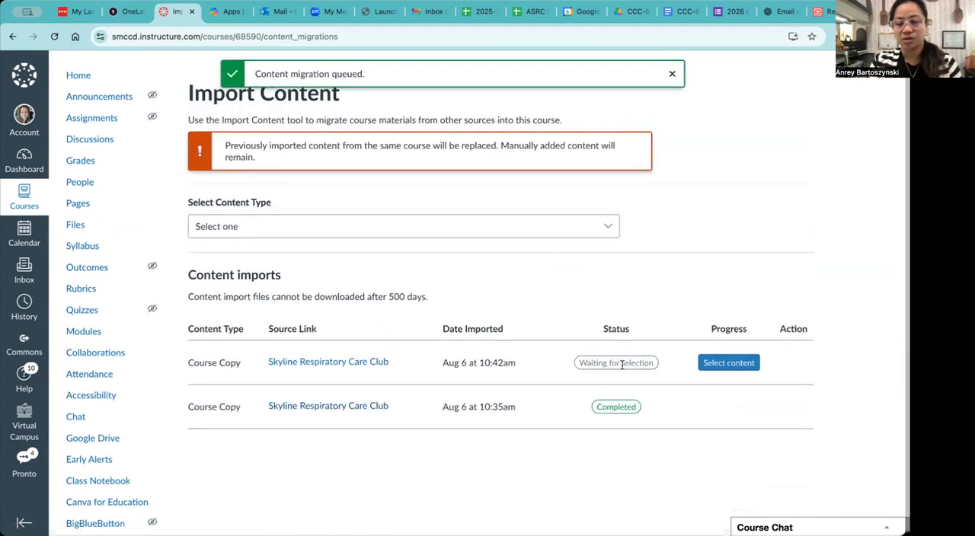
# Select only the Minutes 2019 and Minutes 2018 modules for the queued course copy and run the import.
pyautogui.click(729, 364)
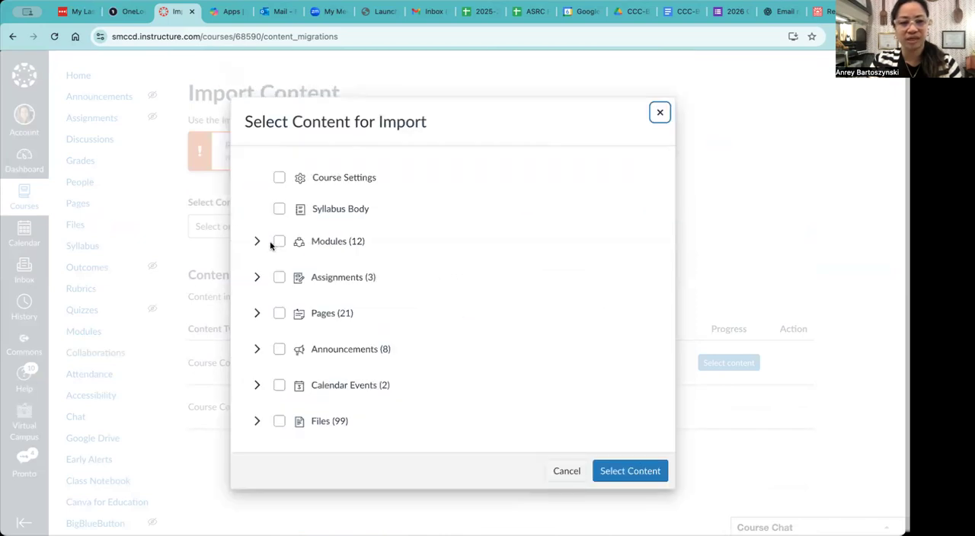
pyautogui.click(258, 242)
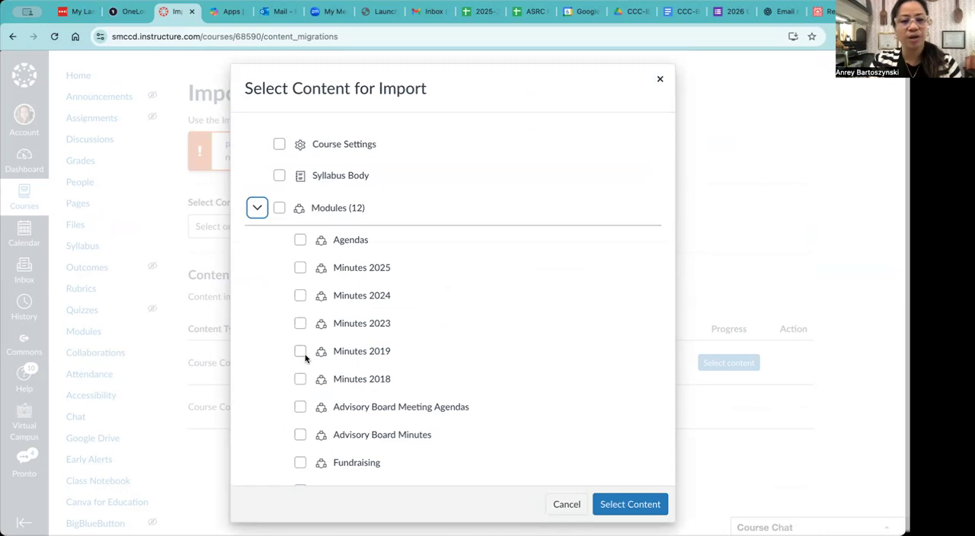
pyautogui.click(300, 352)
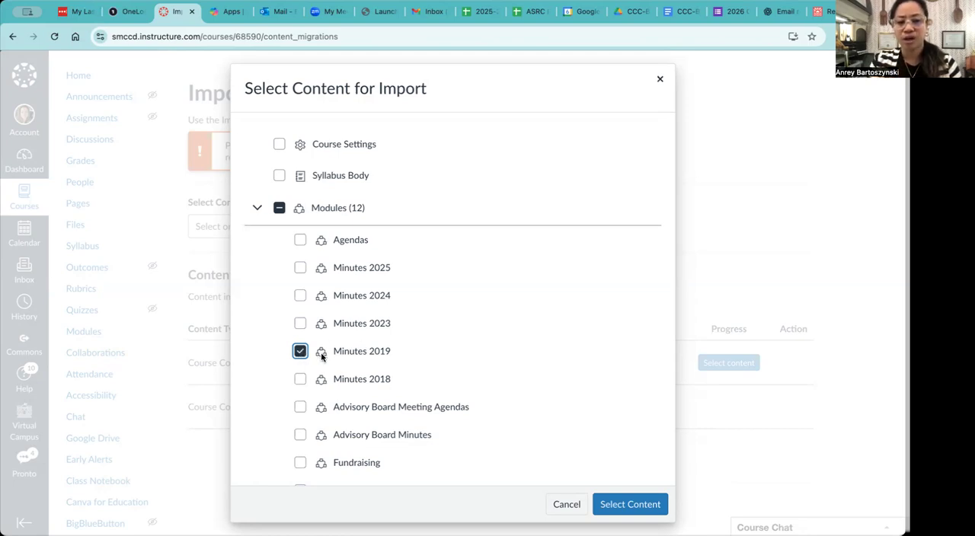
pyautogui.click(301, 380)
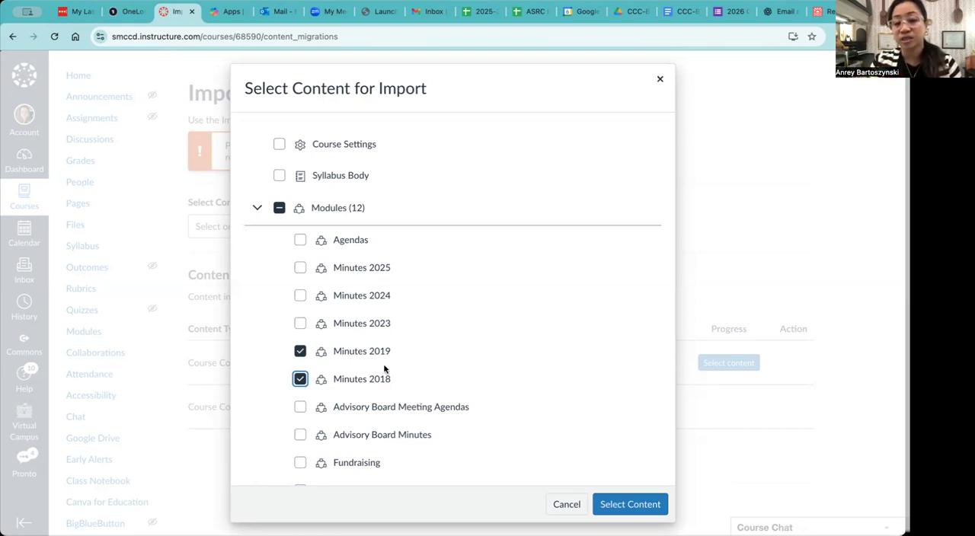
pyautogui.click(630, 505)
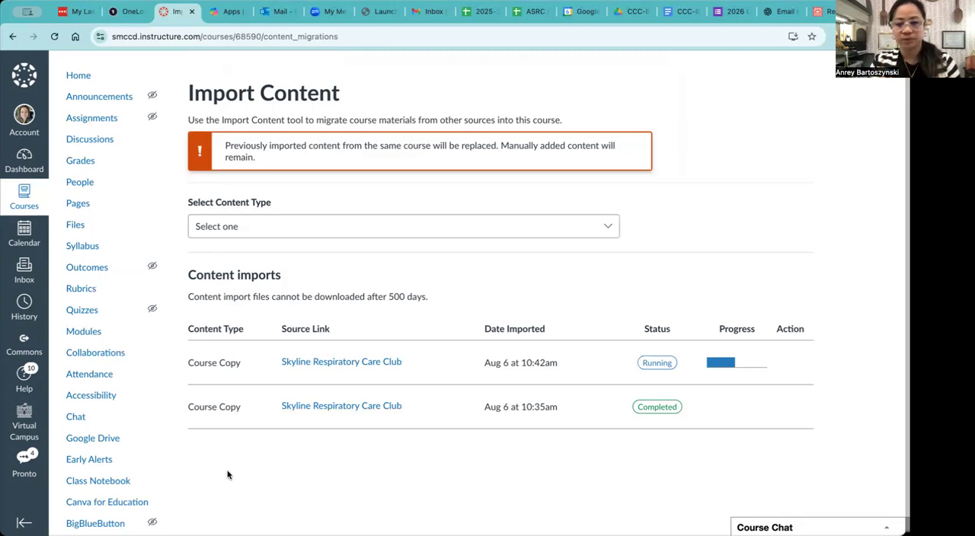
pyautogui.scroll(-1, 199, 411)
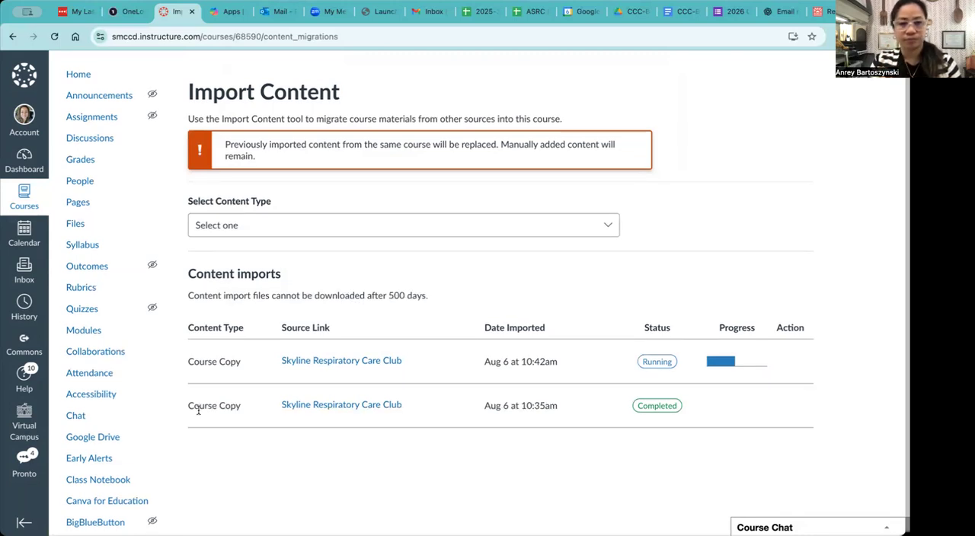
pyautogui.scroll(1, 199, 410)
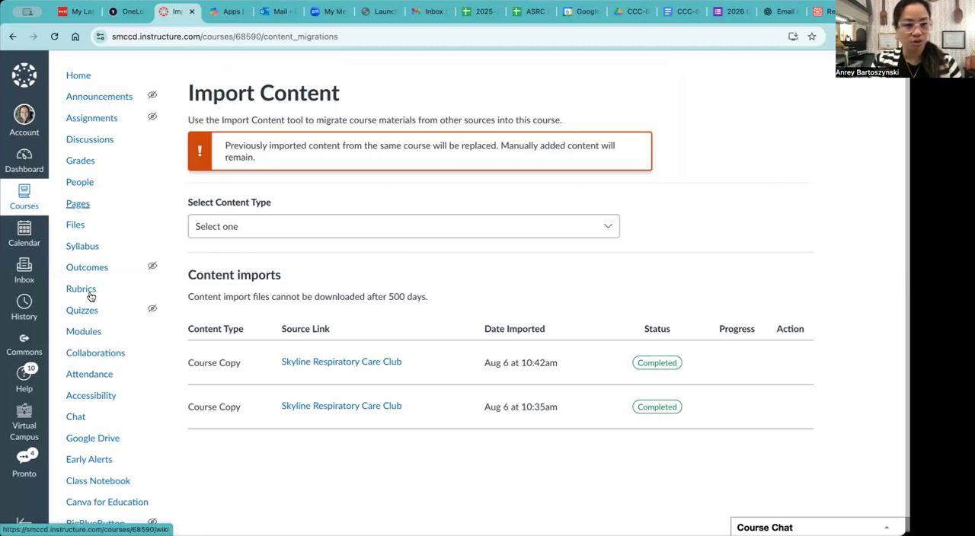
# Open the course's module list and look through it for the newly imported Minutes 2019 and Minutes 2018 modules.
pyautogui.click(87, 336)
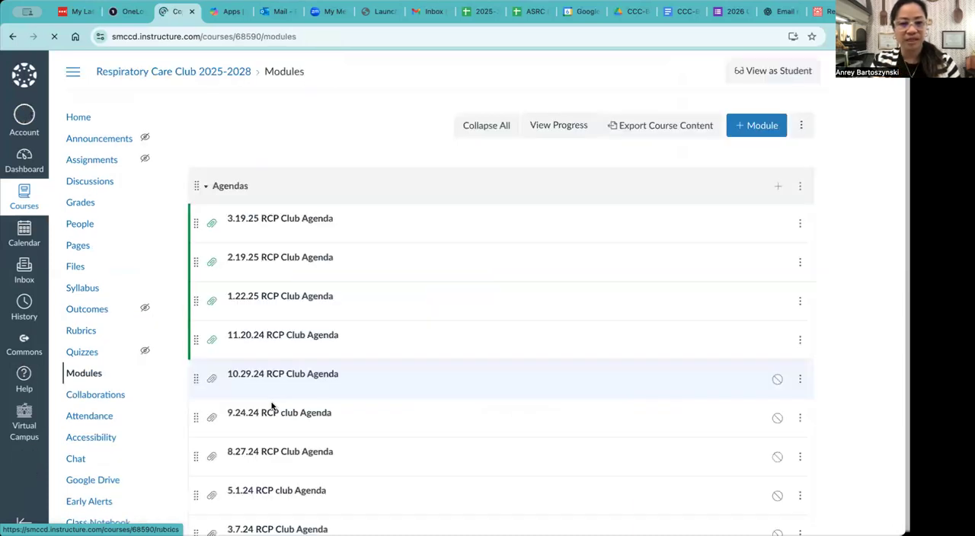
pyautogui.scroll(-10, 272, 406)
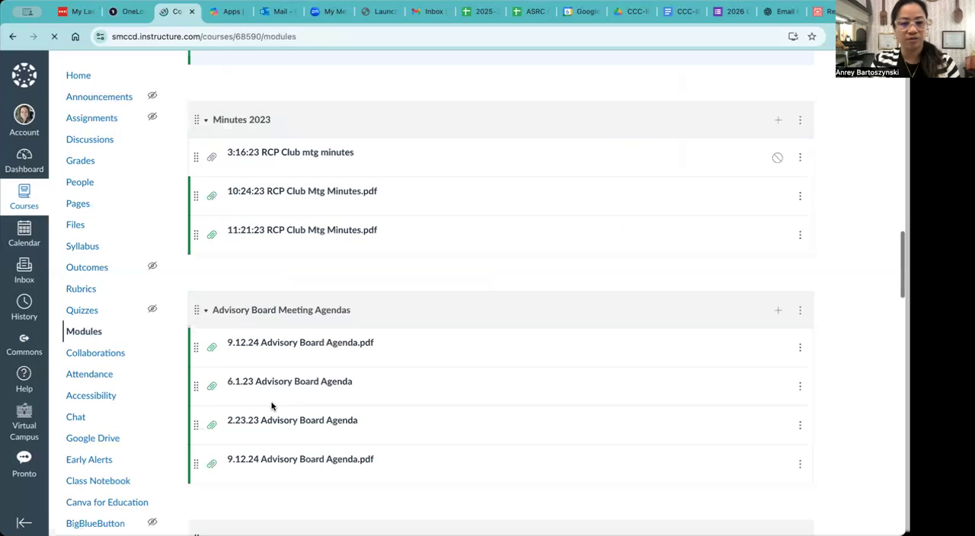
pyautogui.scroll(-5, 272, 406)
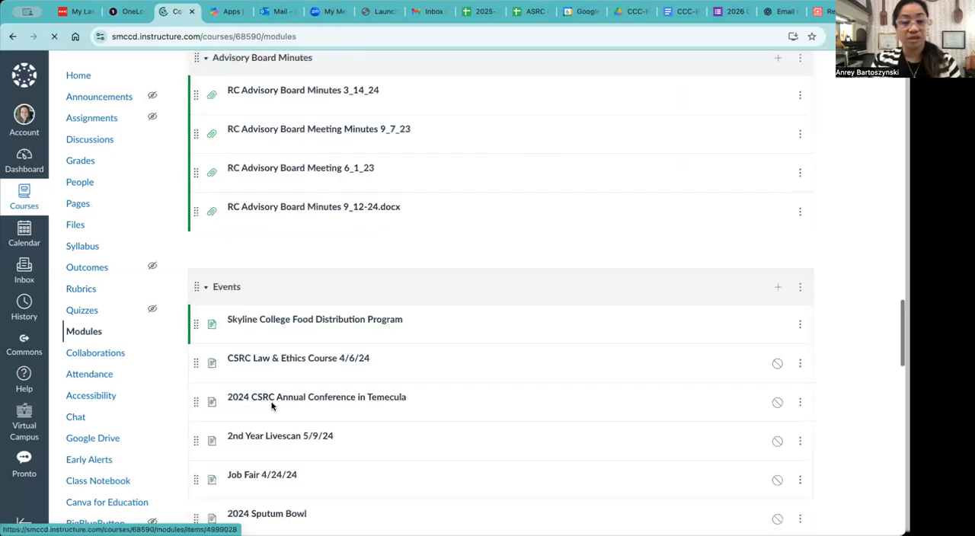
pyautogui.scroll(20, 272, 407)
pyautogui.scroll(-10, 272, 406)
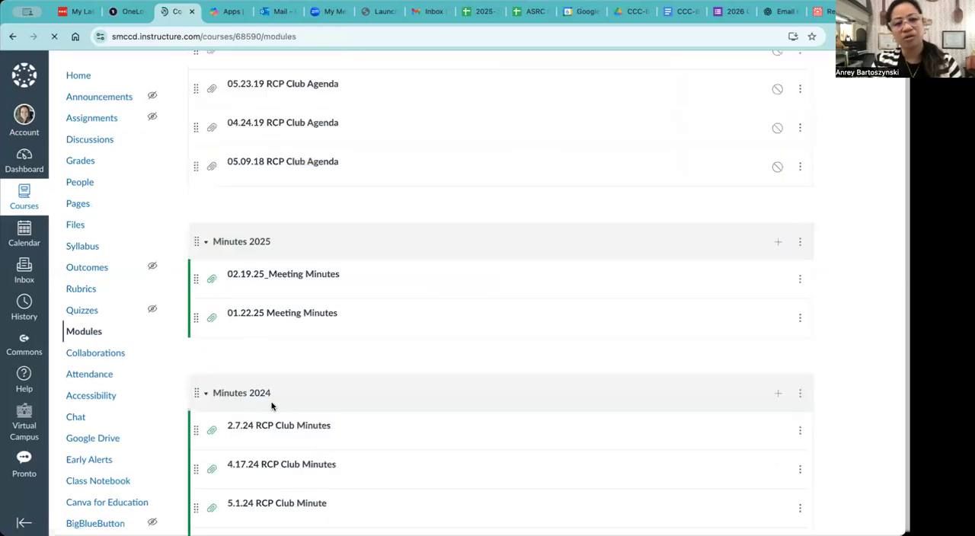
pyautogui.scroll(-8, 272, 406)
pyautogui.scroll(-8, 272, 406)
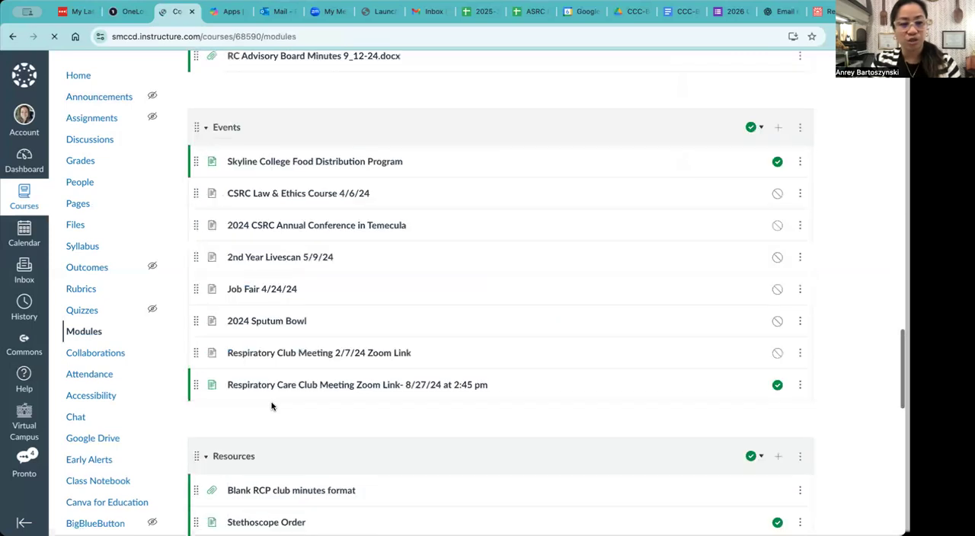
pyautogui.scroll(-6, 272, 406)
pyautogui.scroll(-3, 272, 406)
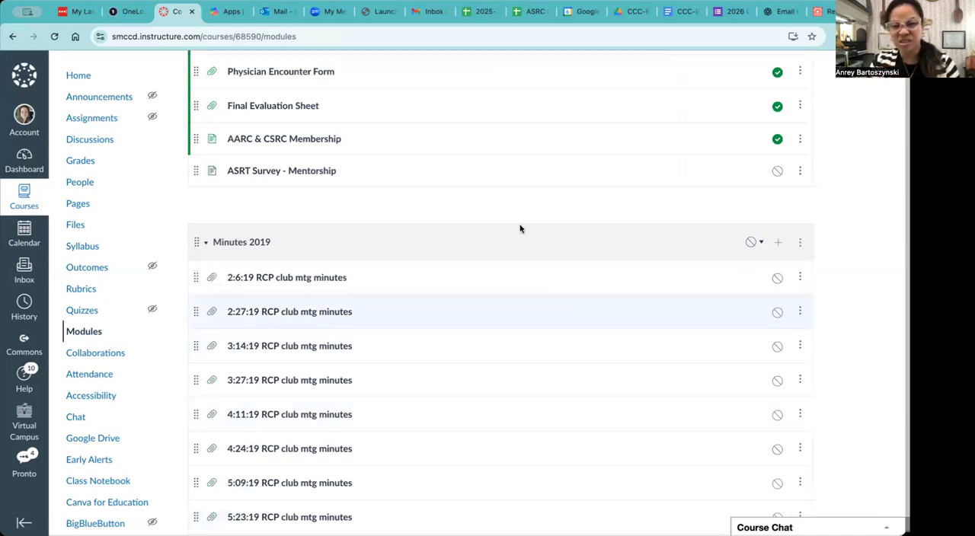
# Move the Minutes 2019 module so that it comes after Minutes 2023.
pyautogui.click(800, 244)
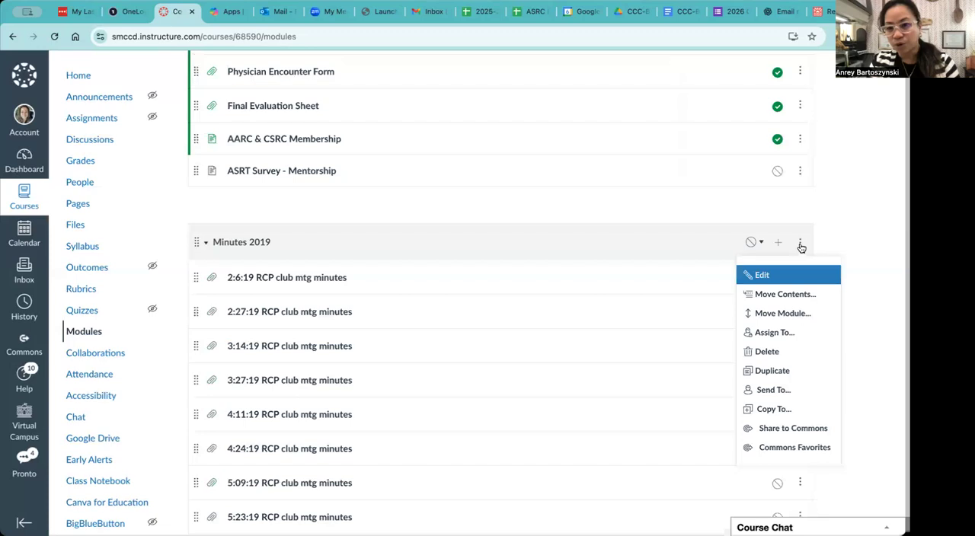
pyautogui.click(781, 315)
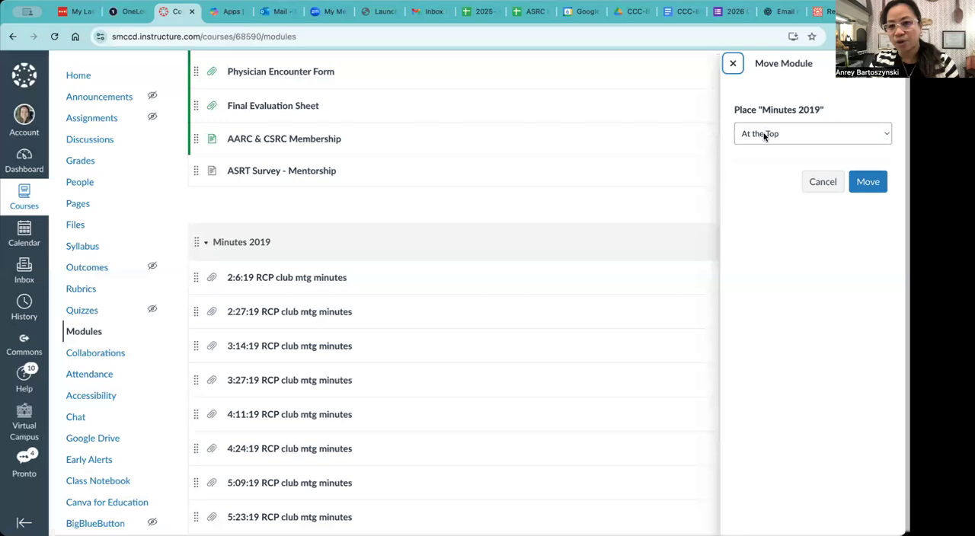
pyautogui.click(765, 136)
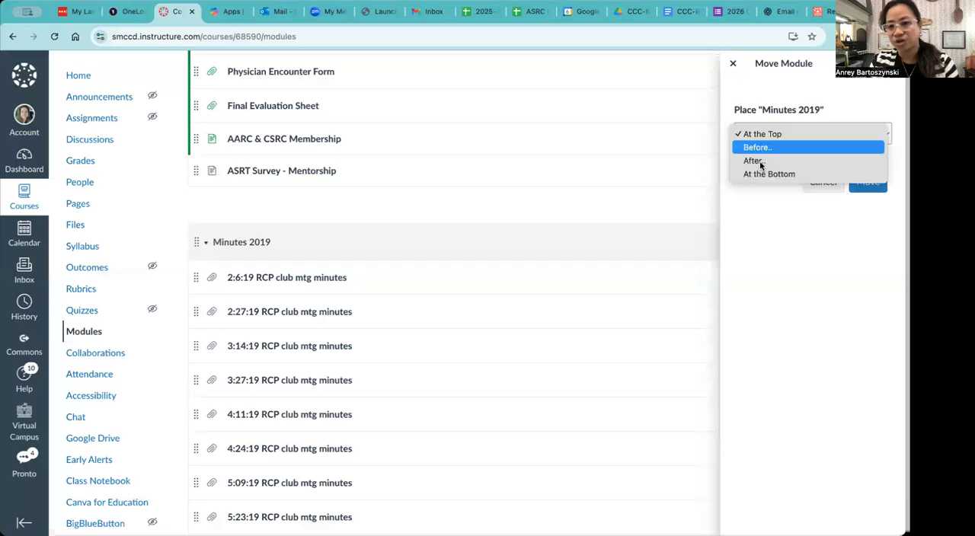
pyautogui.click(756, 162)
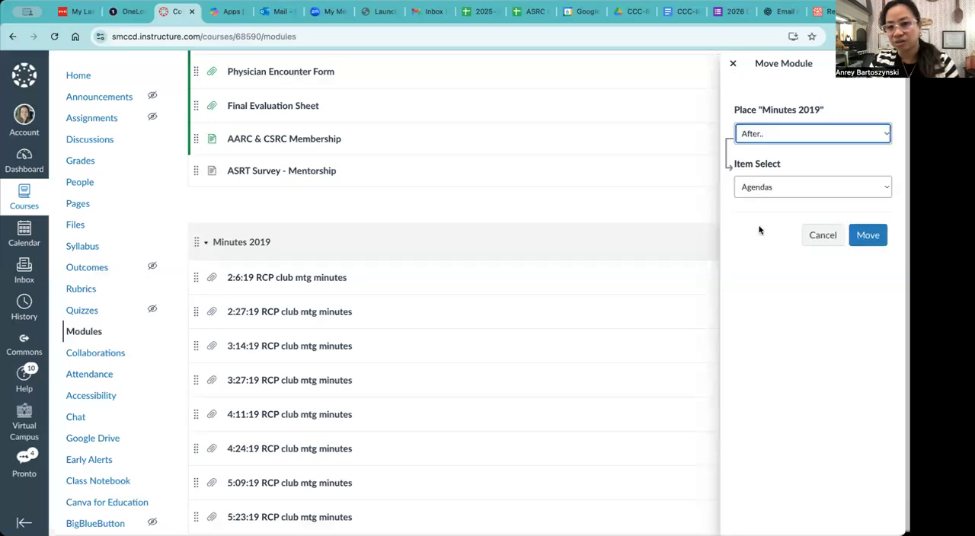
pyautogui.click(760, 189)
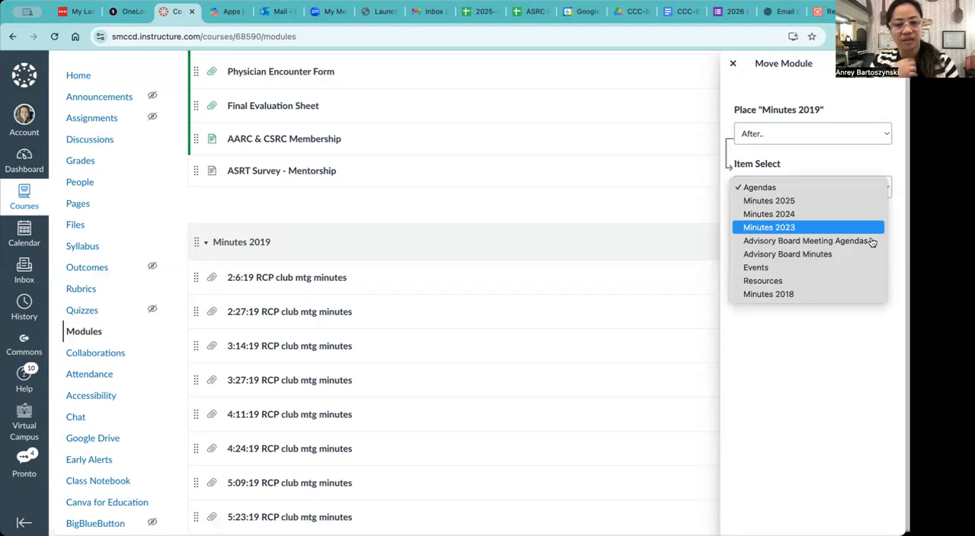
pyautogui.click(769, 227)
pyautogui.click(871, 240)
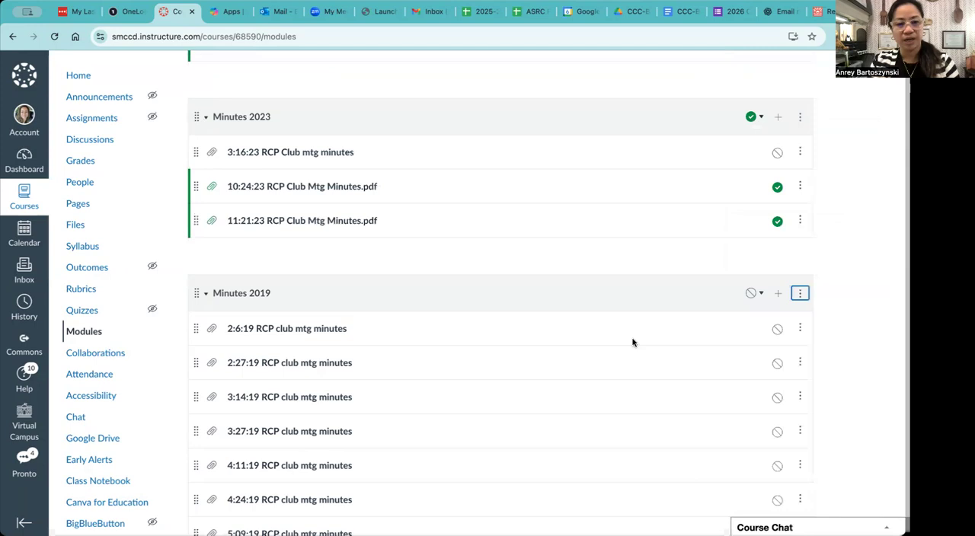
# Move the Minutes 2018 module so that it comes after Minutes 2019.
pyautogui.scroll(-20, 777, 399)
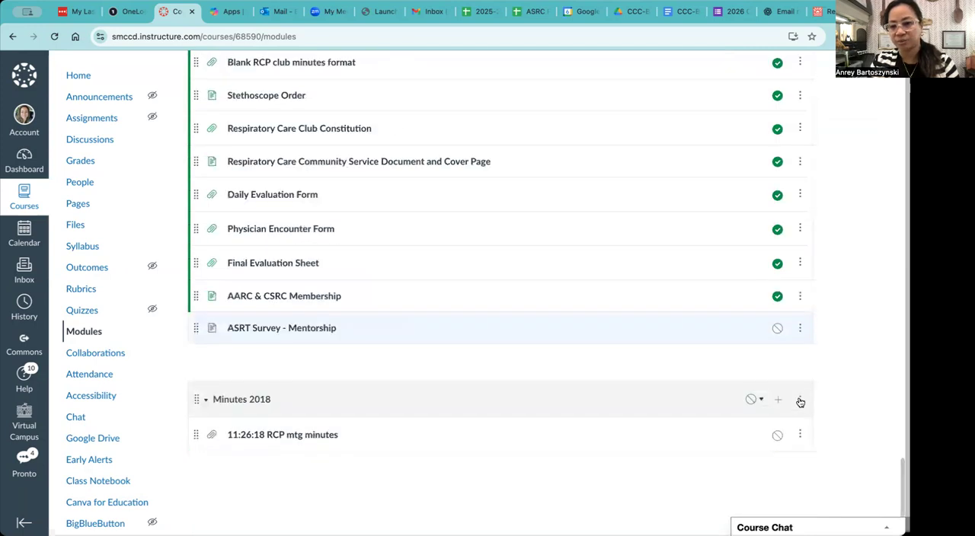
pyautogui.click(799, 402)
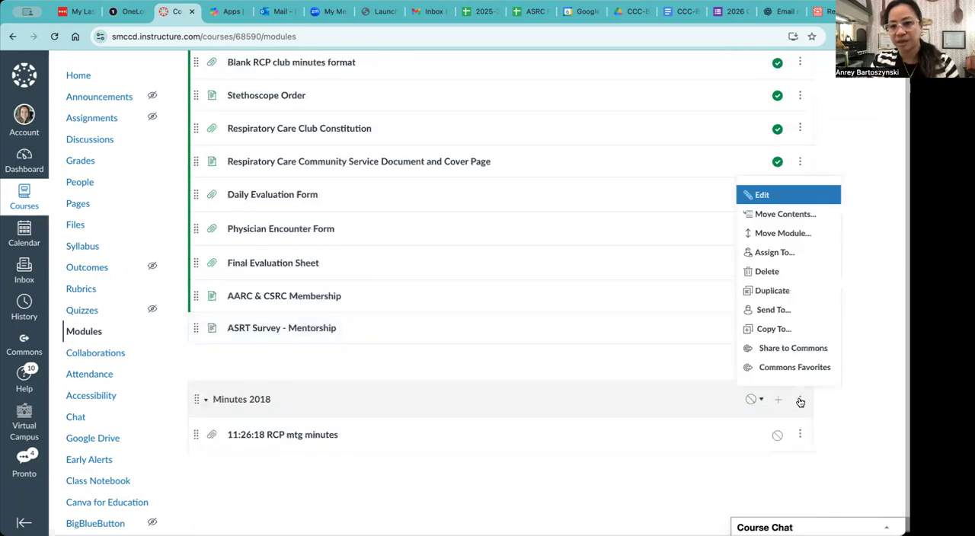
pyautogui.click(776, 234)
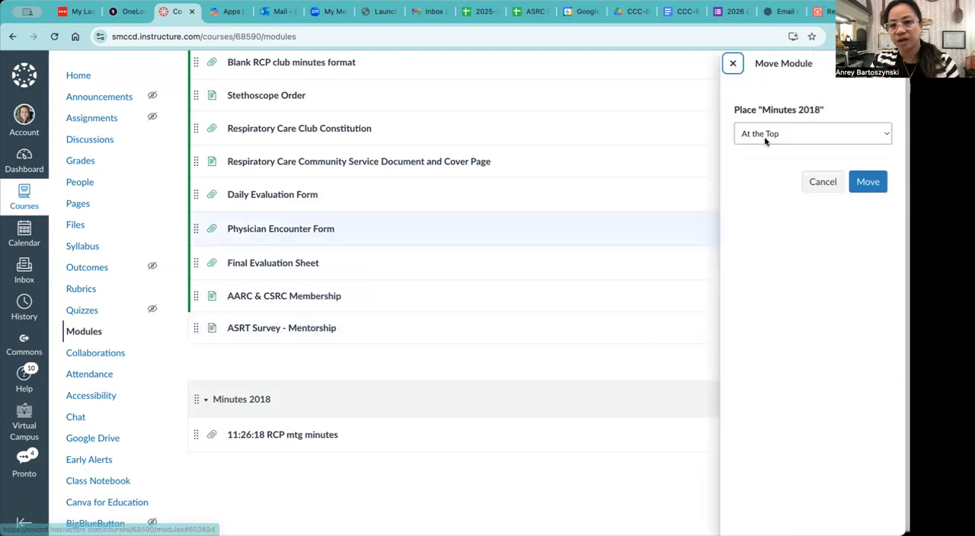
pyautogui.click(760, 166)
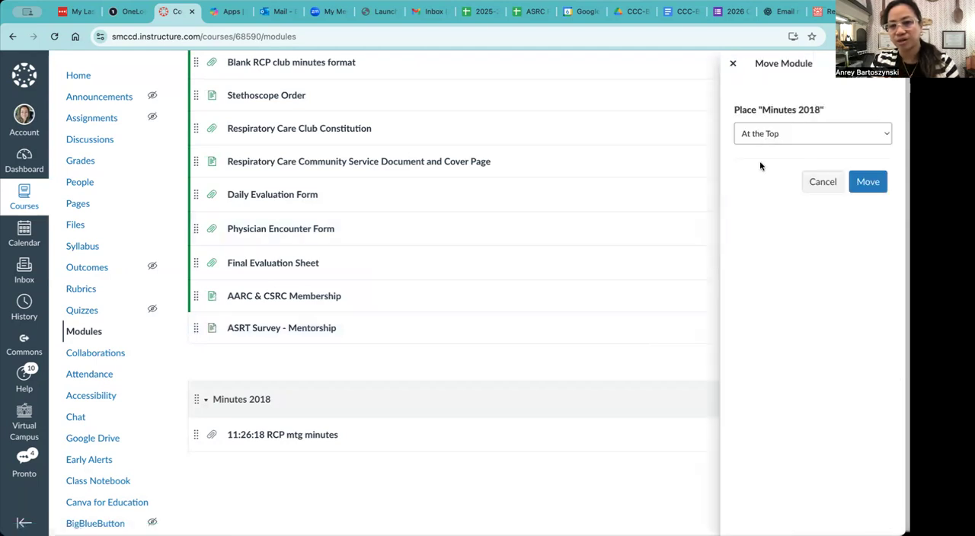
pyautogui.click(812, 187)
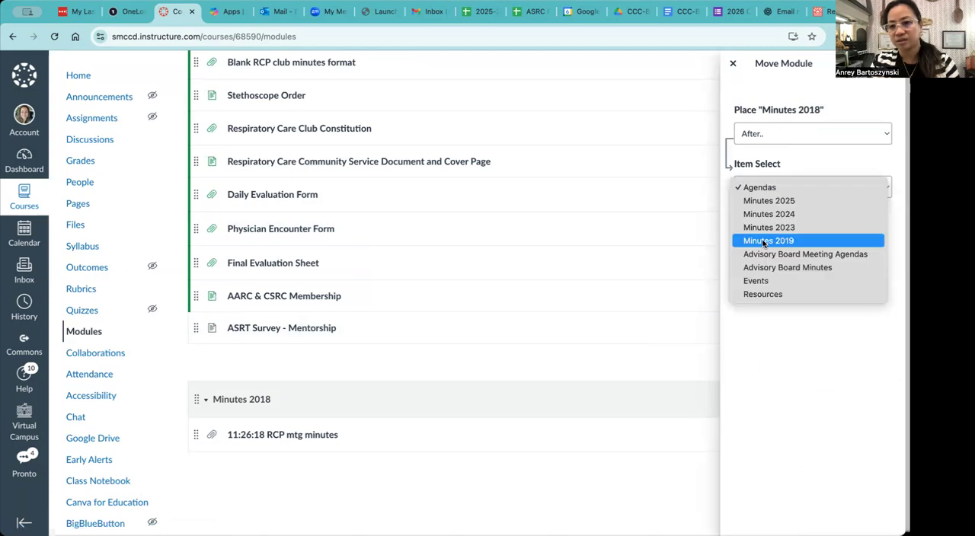
pyautogui.click(867, 239)
pyautogui.click(867, 236)
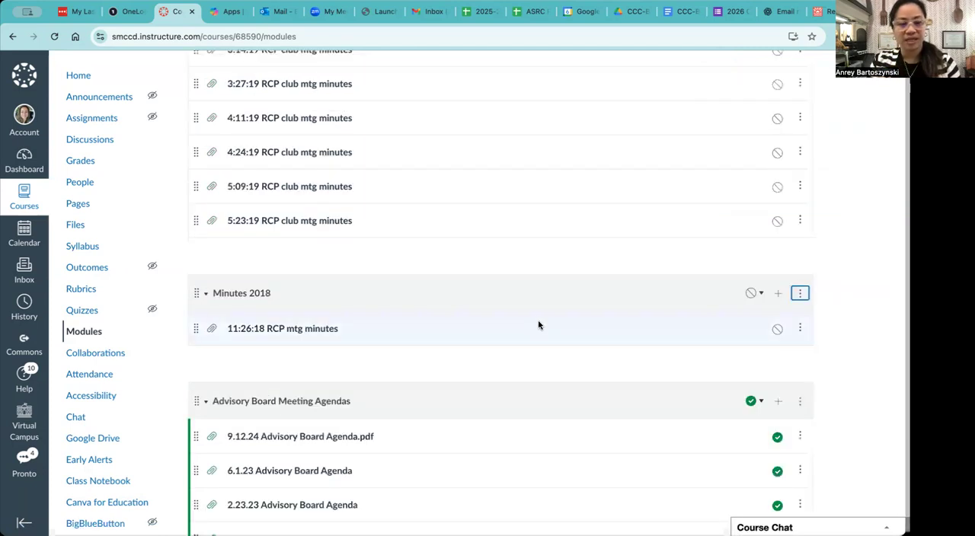
# Check the order of the minutes modules and go back to the course home page.
pyautogui.scroll(5, 457, 266)
pyautogui.scroll(5, 303, 185)
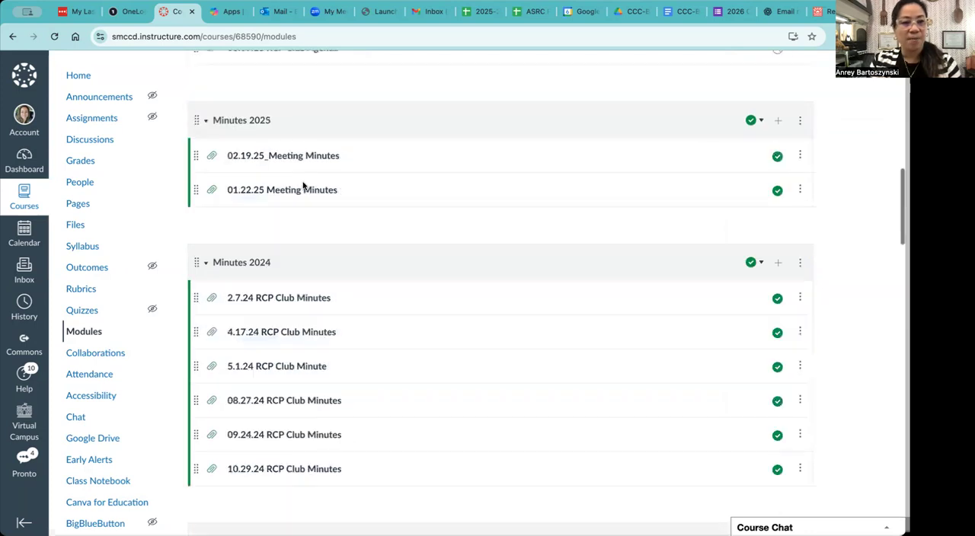
pyautogui.scroll(5, 81, 77)
pyautogui.click(81, 76)
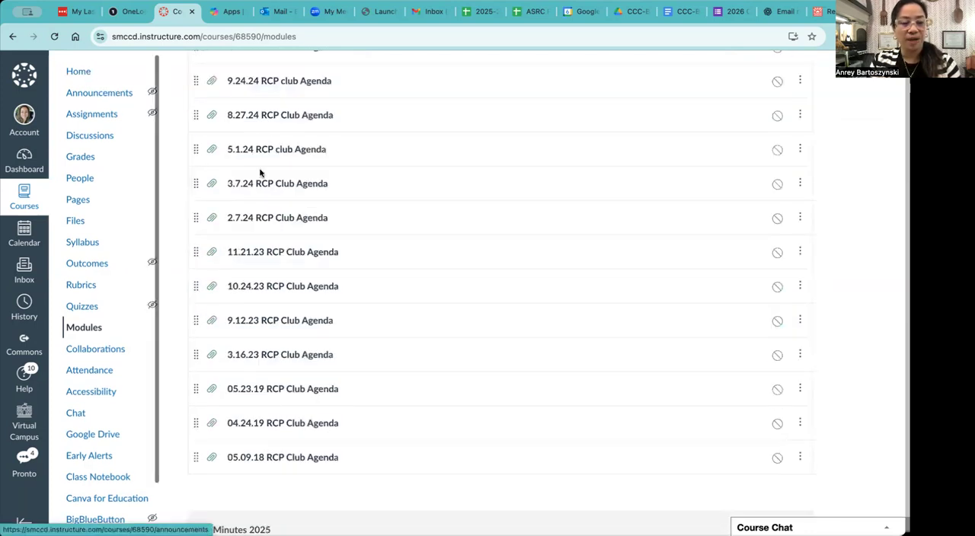